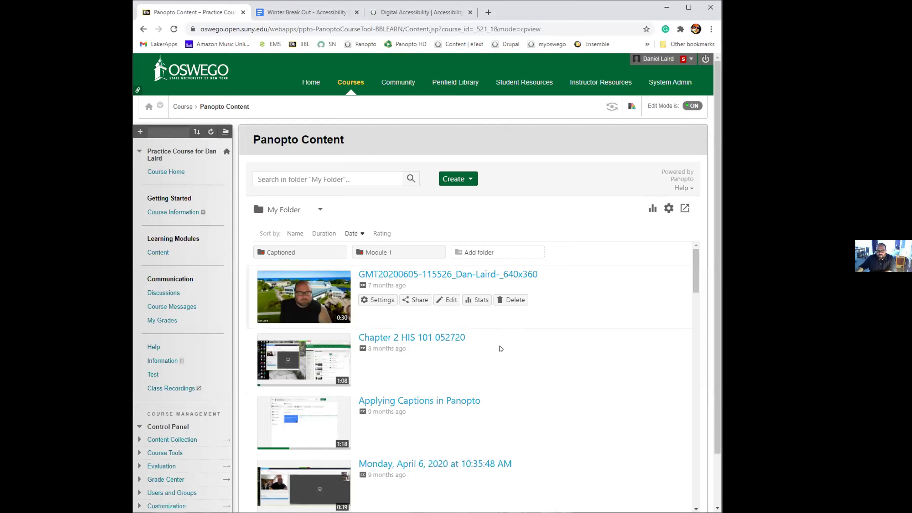
Step: Reload Panopto Content and switch the folder view to My Folder to see the new Captioning Demo
{"action": "left_click", "coordinate": [183, 72]}
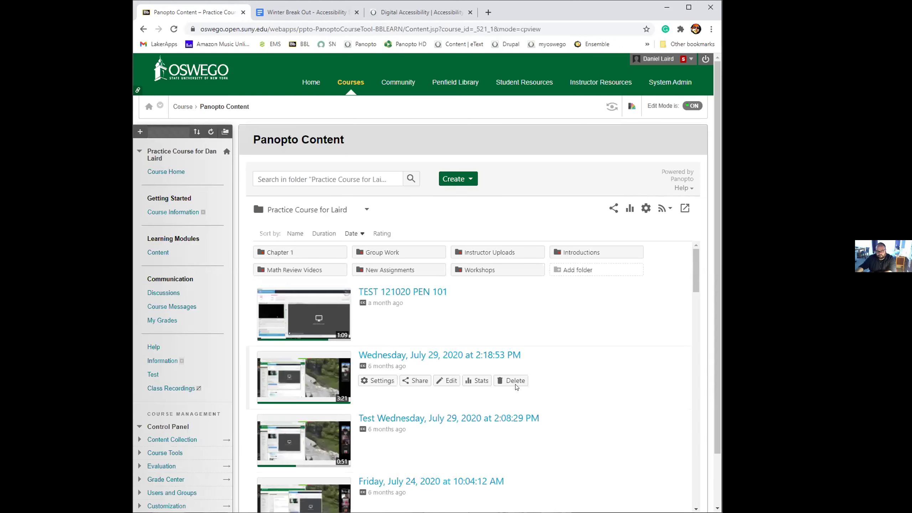
{"action": "left_click", "coordinate": [348, 212]}
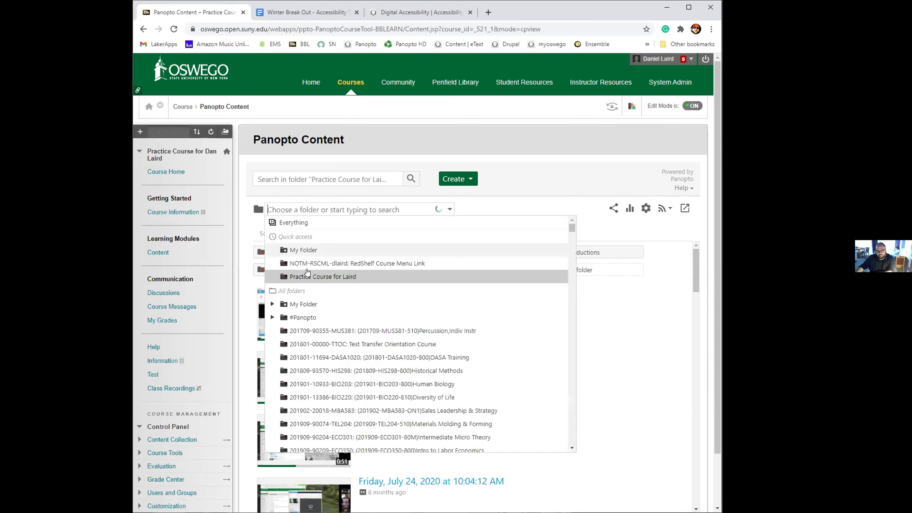
{"action": "left_click", "coordinate": [297, 250]}
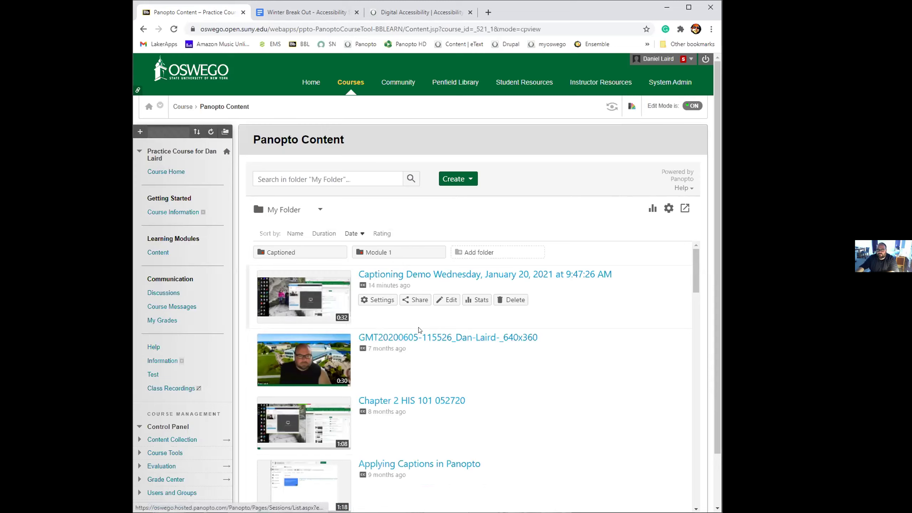
{"action": "mouse_move", "coordinate": [449, 311]}
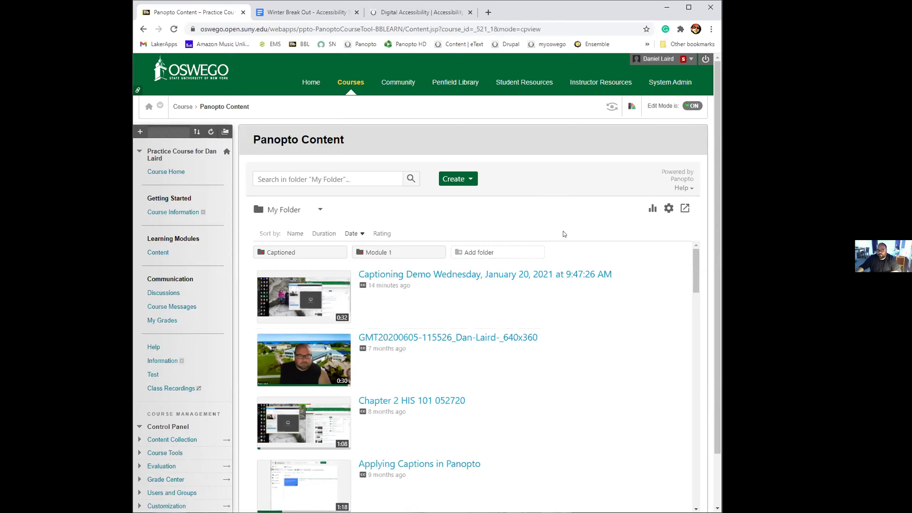
Step: Upload Recording #2.mp4 from Downloads into My Folder through Create > Upload media
{"action": "left_click", "coordinate": [470, 180]}
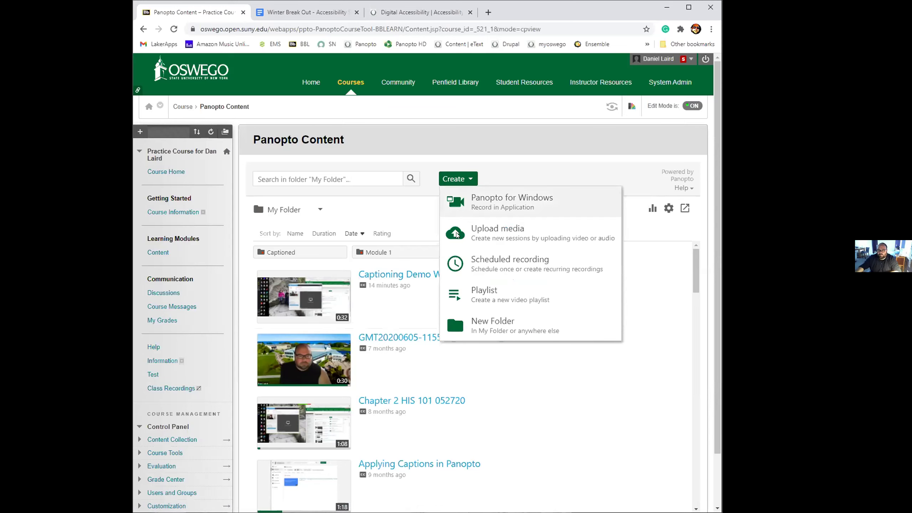
{"action": "left_click", "coordinate": [485, 232]}
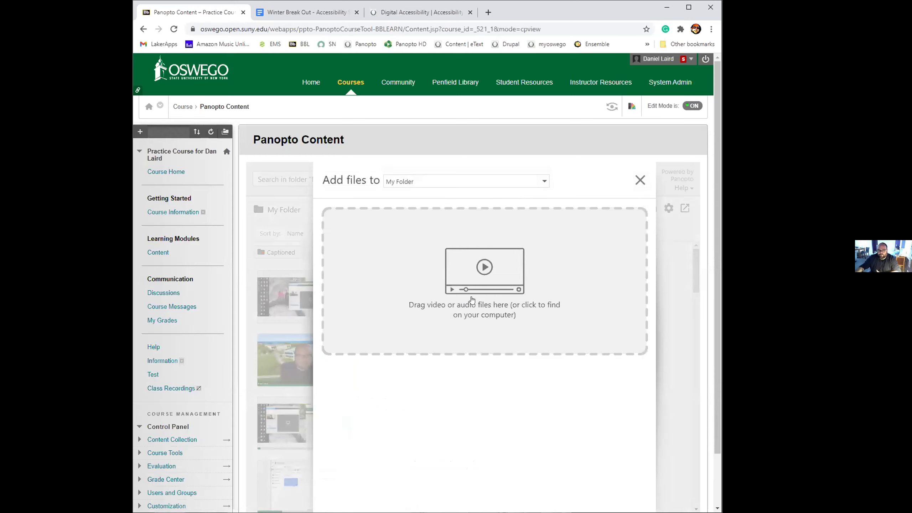
{"action": "left_click", "coordinate": [472, 299]}
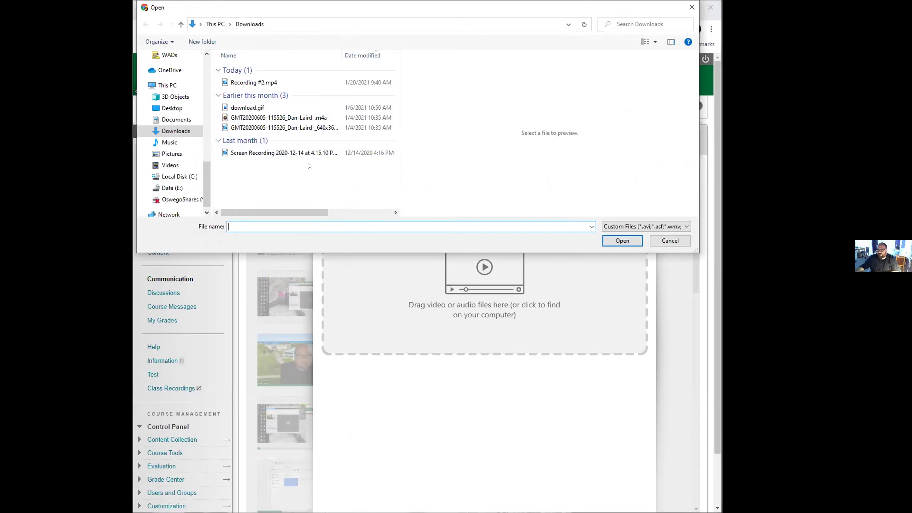
{"action": "left_click", "coordinate": [254, 83]}
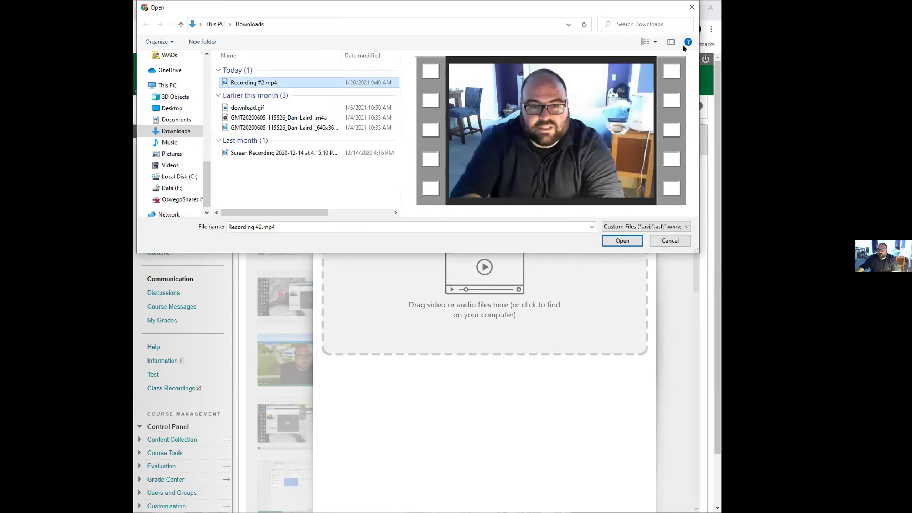
{"action": "left_click", "coordinate": [630, 241]}
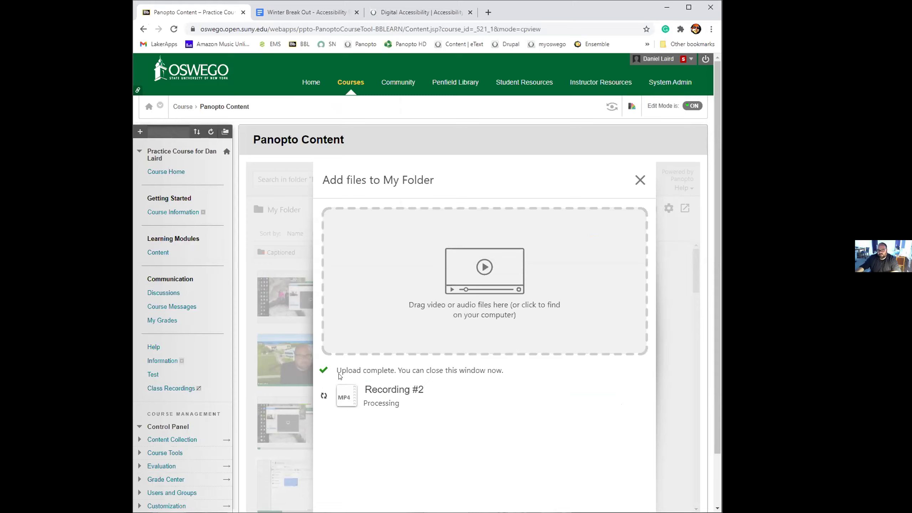
Step: Close the Add files window and wait for Recording #2 to finish processing
{"action": "left_click", "coordinate": [638, 179]}
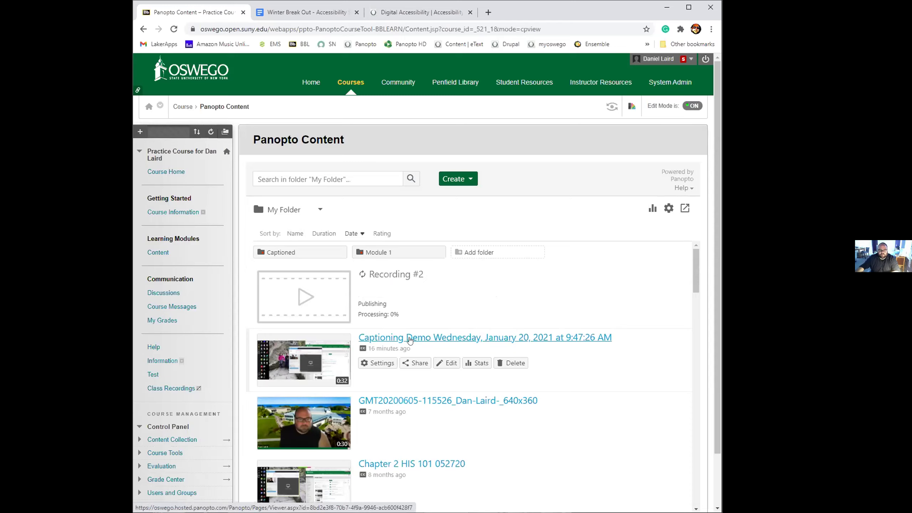
{"action": "mouse_move", "coordinate": [408, 291]}
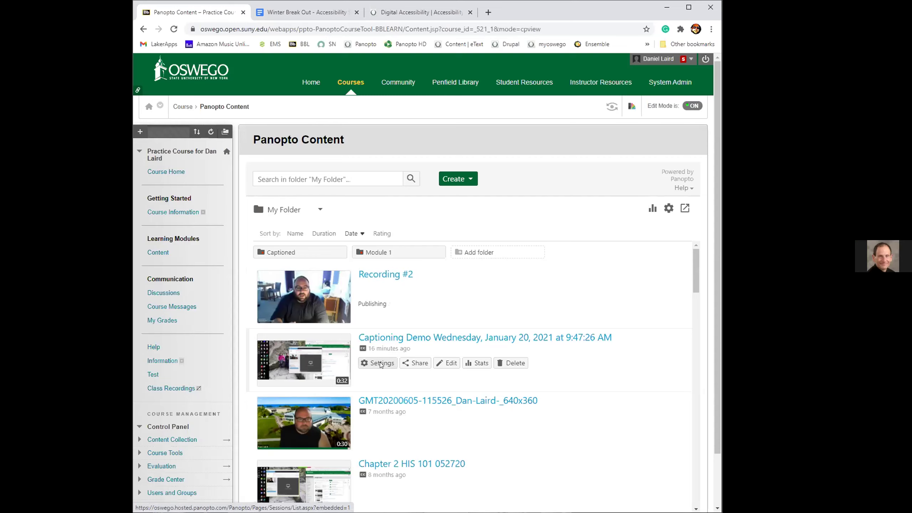
Step: Check the Captioning Demo's English (United States) captions in its settings, then close the settings
{"action": "left_click", "coordinate": [381, 364]}
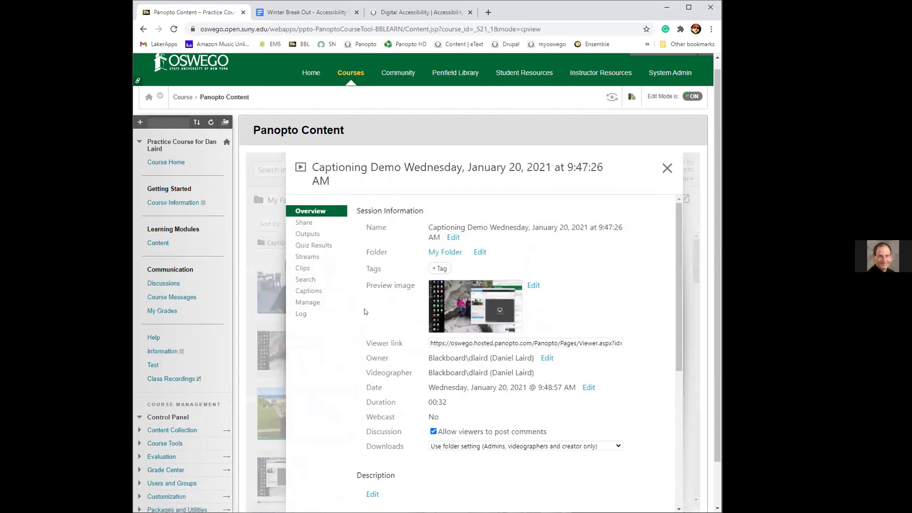
{"action": "left_click", "coordinate": [310, 292]}
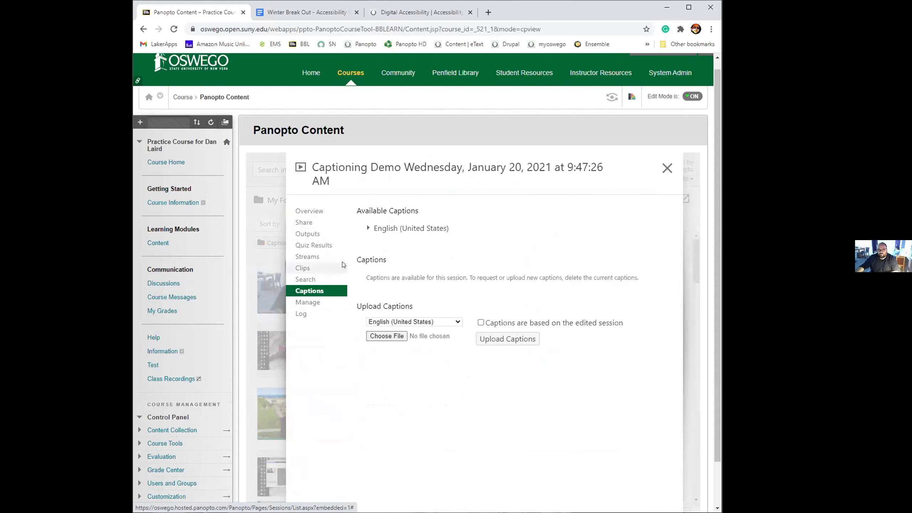
{"action": "left_click", "coordinate": [367, 228]}
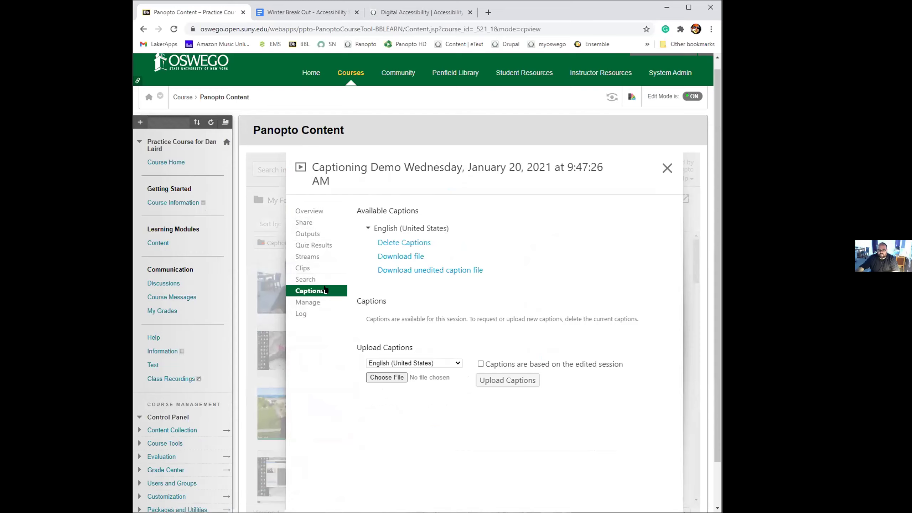
{"action": "left_click", "coordinate": [667, 166]}
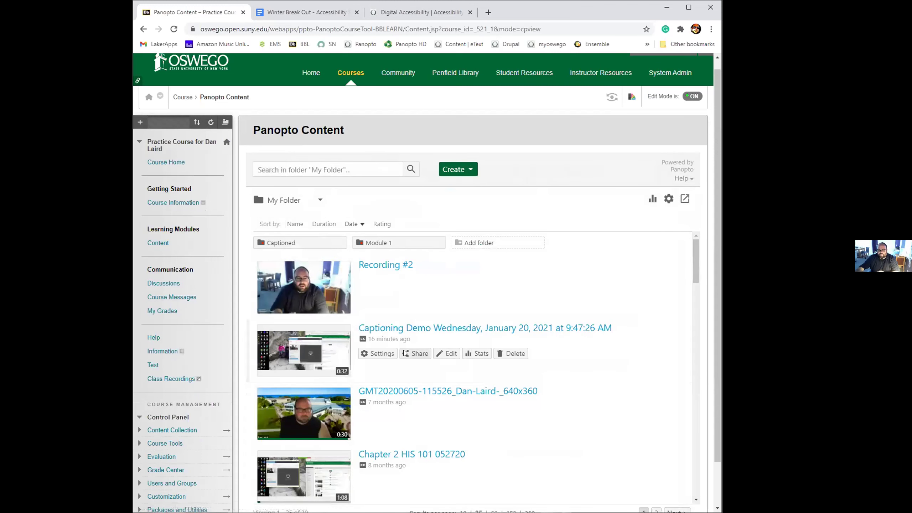
Step: Open the Captioning Demo in the editor, show its captions list, and play a short part
{"action": "left_click", "coordinate": [446, 353]}
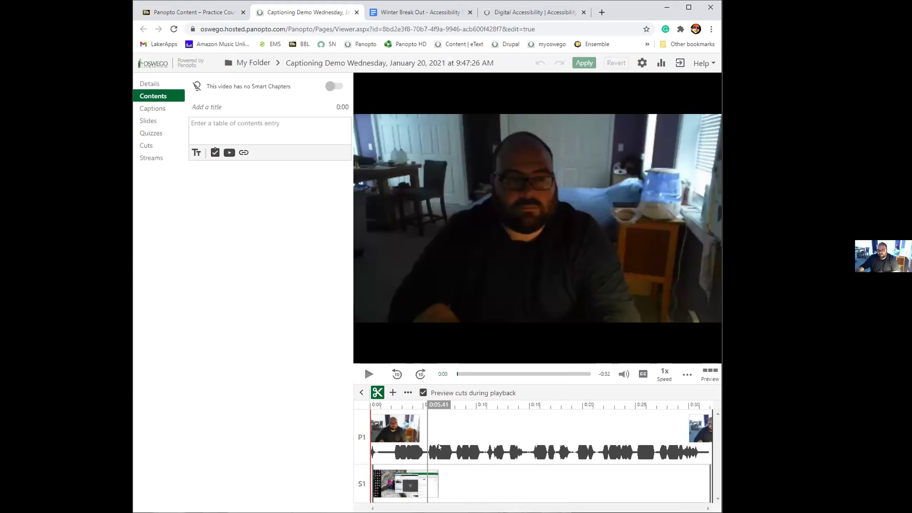
{"action": "left_click", "coordinate": [151, 109]}
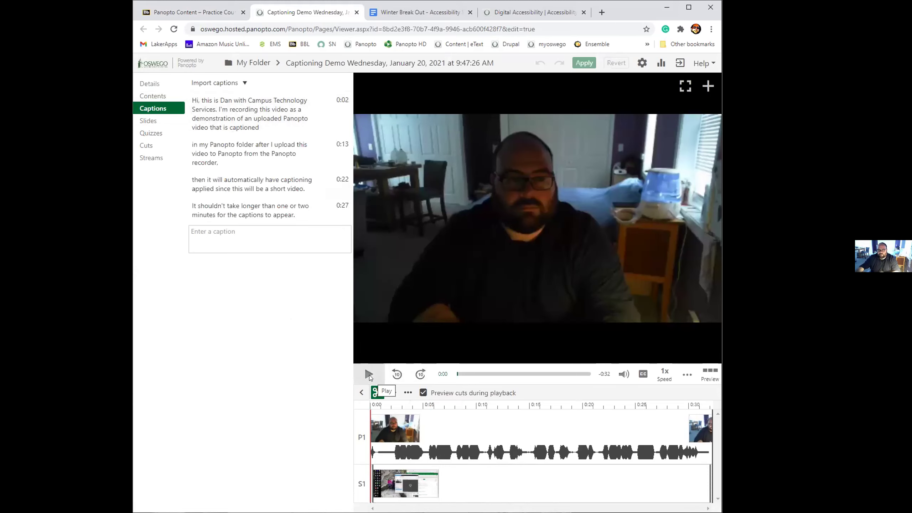
{"action": "left_click", "coordinate": [369, 374]}
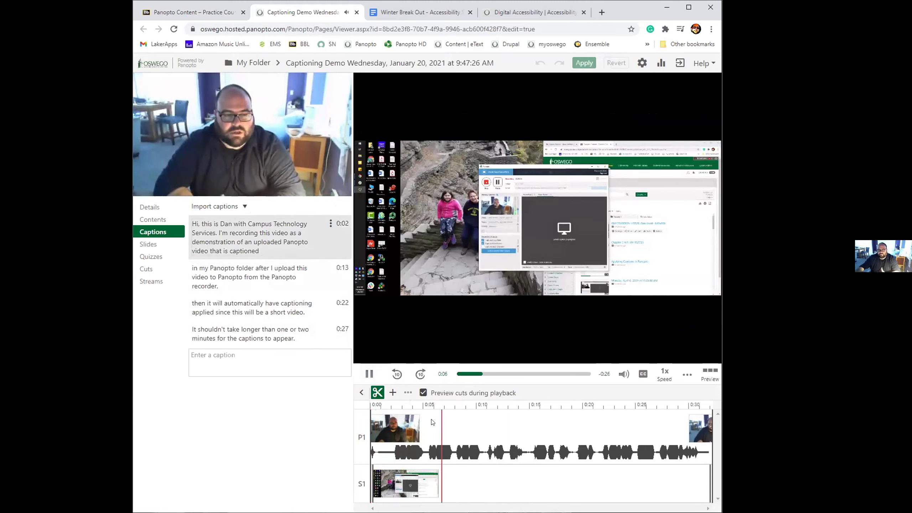
{"action": "left_click", "coordinate": [368, 373]}
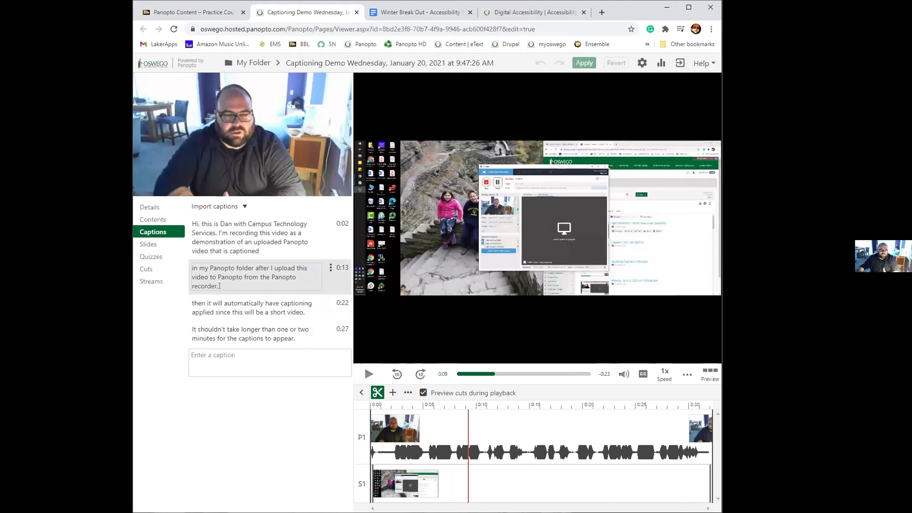
Step: Add the speaker's surname after the first name in the 0:02 caption and save it
{"action": "left_click", "coordinate": [230, 219]}
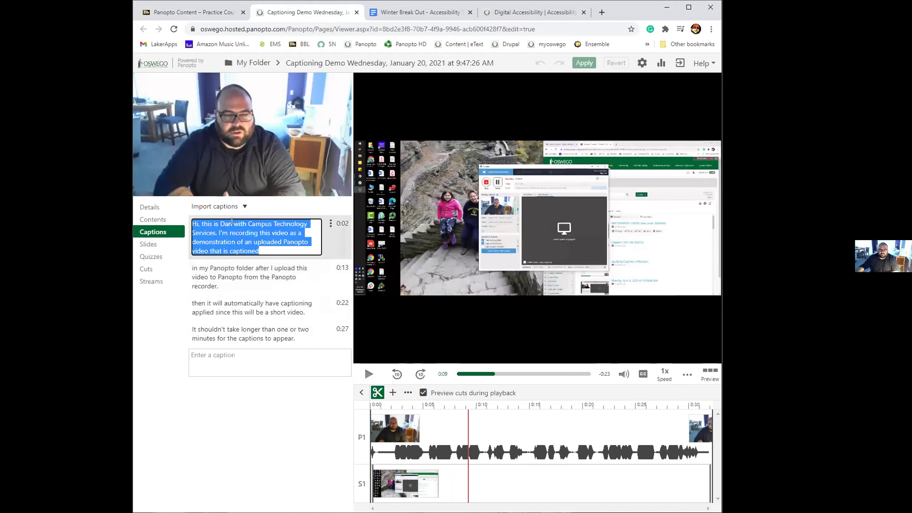
{"action": "left_click", "coordinate": [229, 221]}
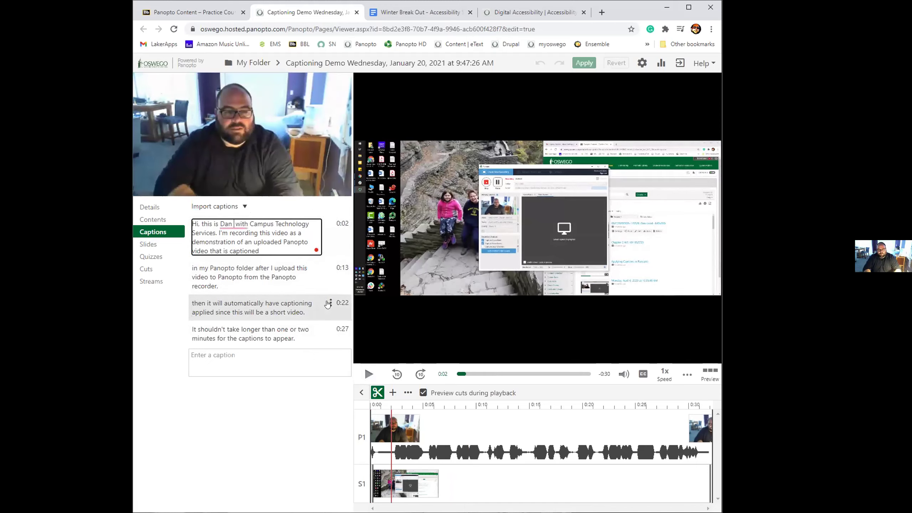
{"action": "type", "text": "Laird"}
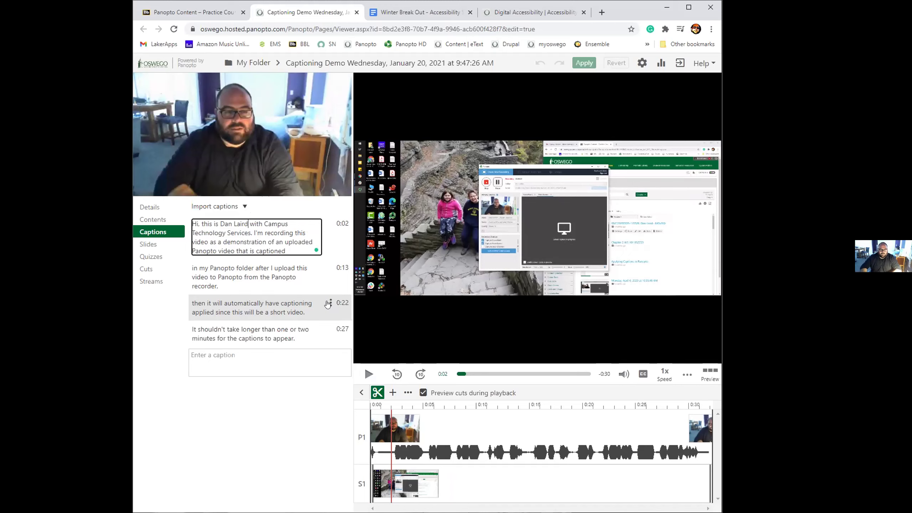
{"action": "key", "text": "Return"}
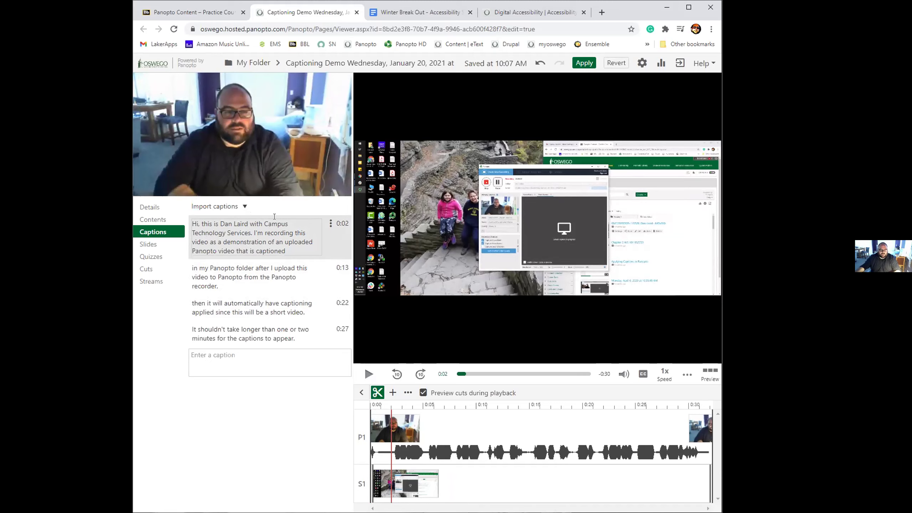
Step: Apply the caption changes, confirm closing the editor, and pause the video in the viewer
{"action": "left_click", "coordinate": [584, 63]}
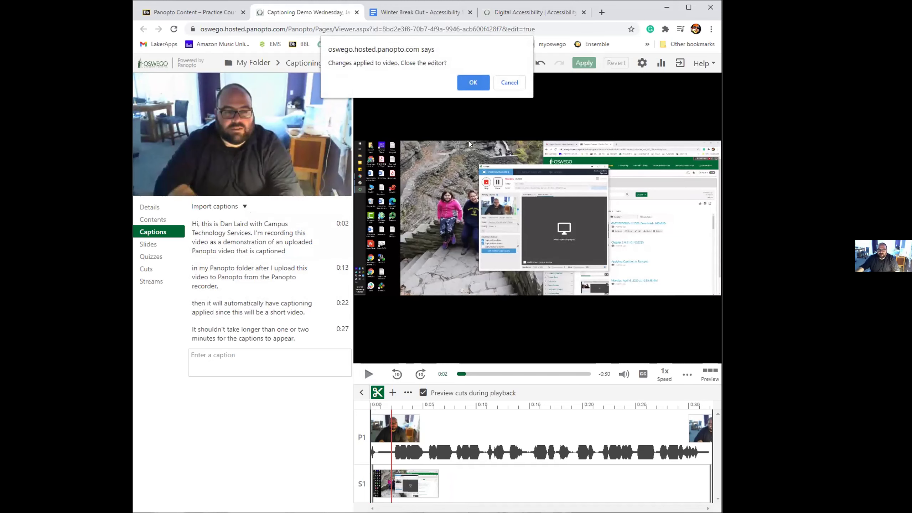
{"action": "left_click", "coordinate": [473, 83]}
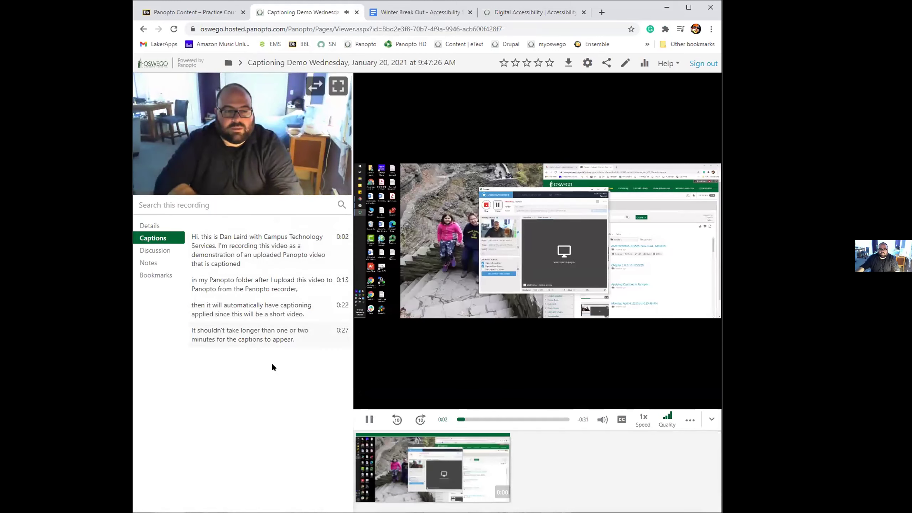
{"action": "left_click", "coordinate": [368, 416]}
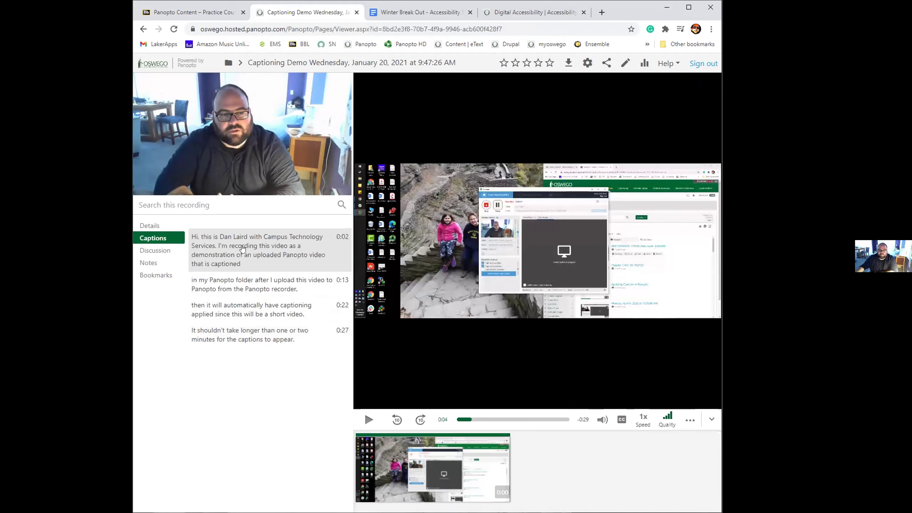
Step: Reopen the editor from the 0:13 caption and review the second, third and fourth captions
{"action": "double_click", "coordinate": [245, 280]}
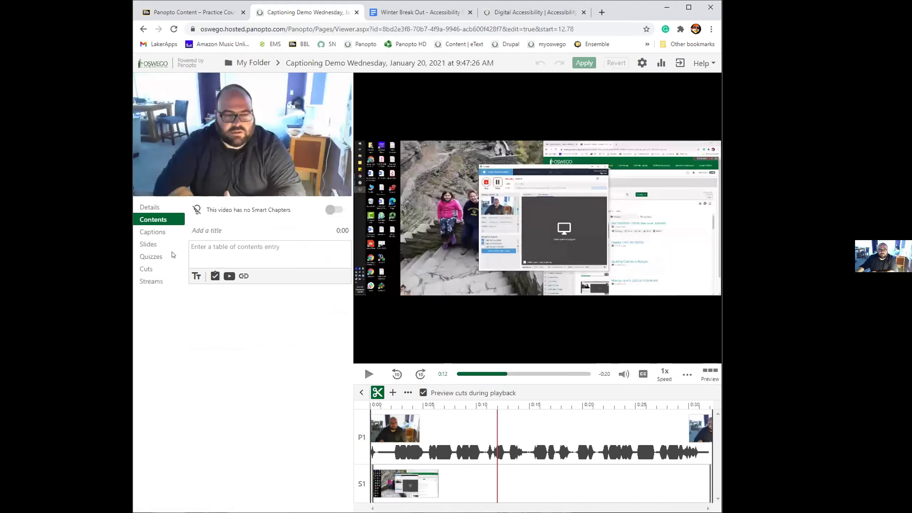
{"action": "left_click", "coordinate": [158, 232]}
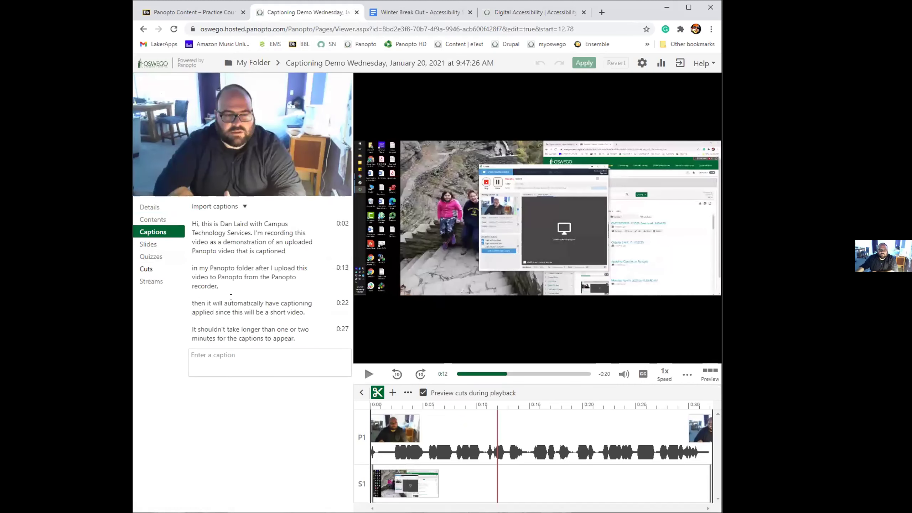
{"action": "left_click", "coordinate": [239, 273]}
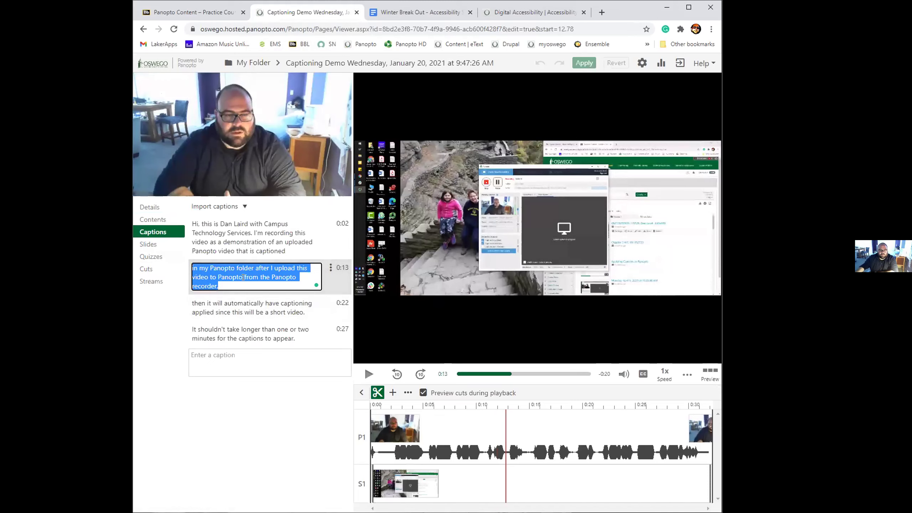
{"action": "double_click", "coordinate": [248, 277]}
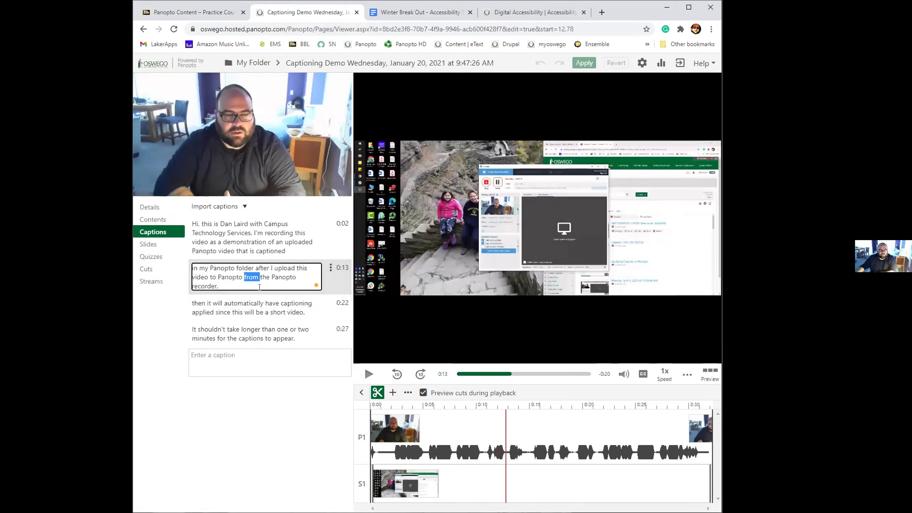
{"action": "left_click", "coordinate": [258, 308]}
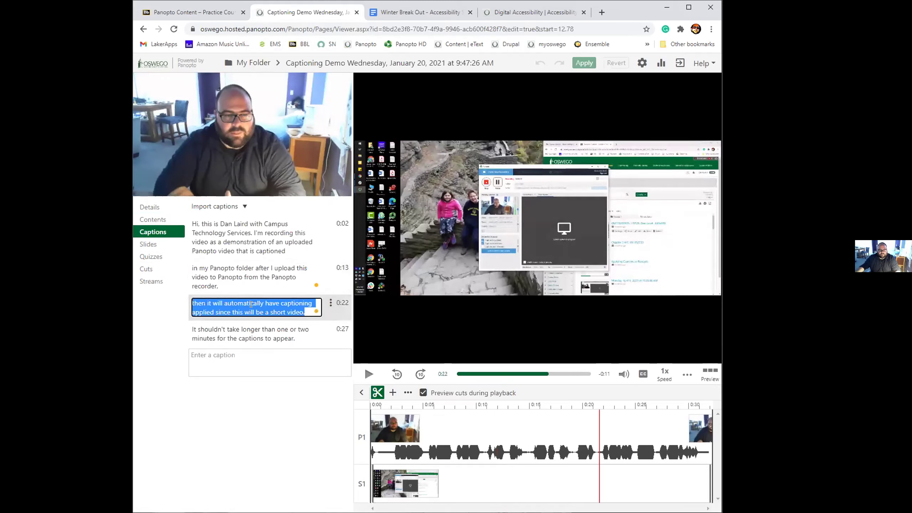
{"action": "left_click", "coordinate": [258, 334]}
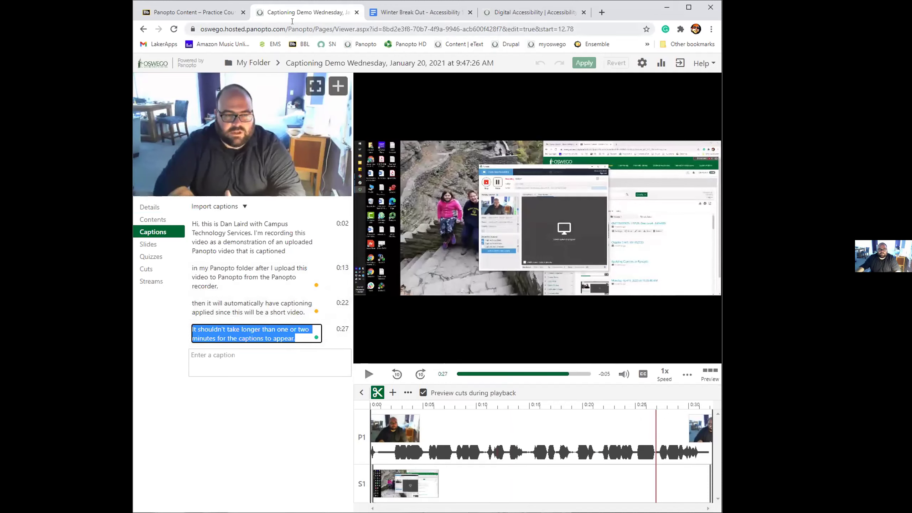
Step: Close the editor tab and switch the Panopto Content page back to My Folder
{"action": "left_click", "coordinate": [356, 13]}
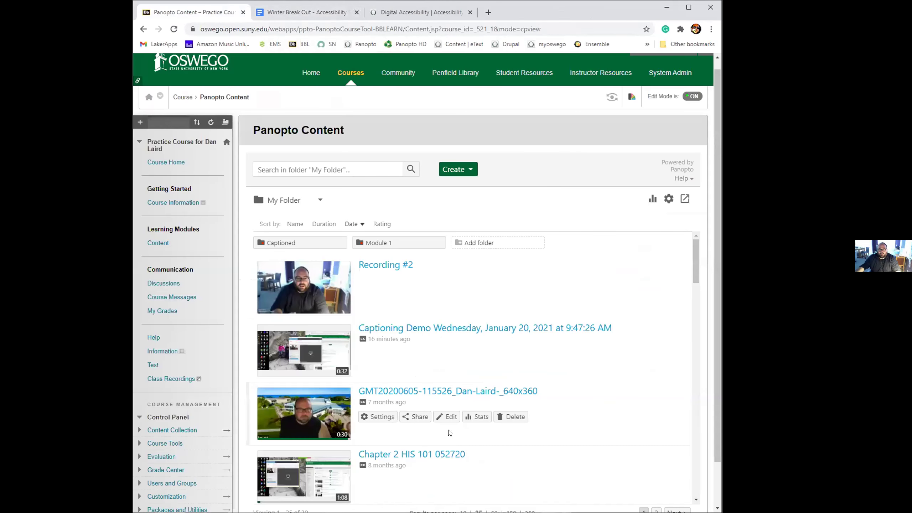
{"action": "mouse_move", "coordinate": [479, 280]}
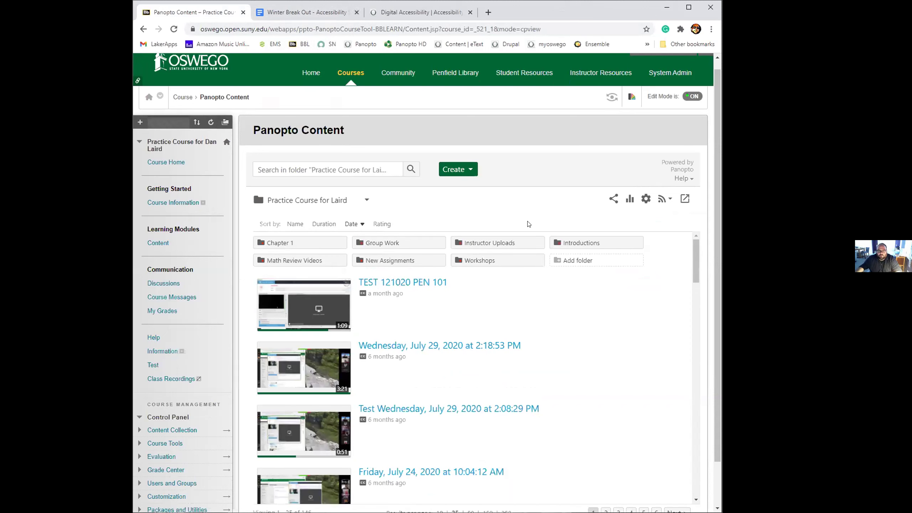
{"action": "left_click", "coordinate": [348, 201]}
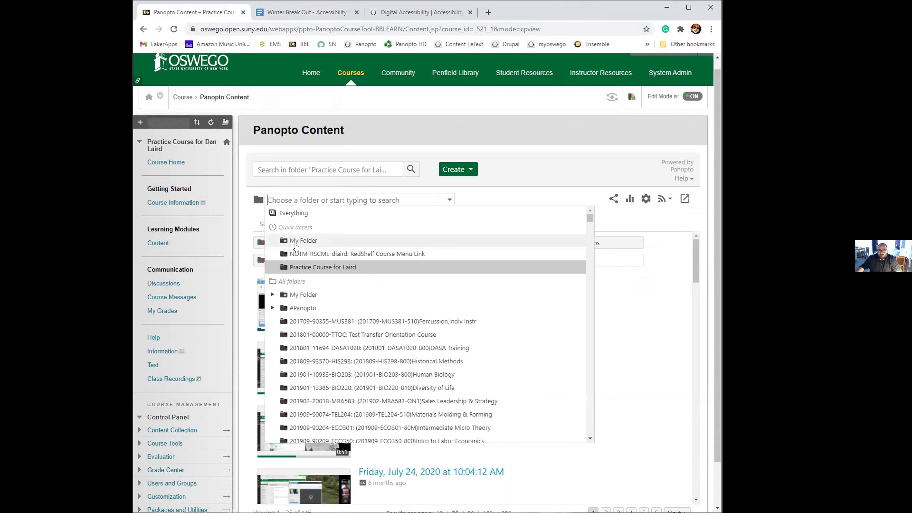
{"action": "left_click", "coordinate": [297, 240]}
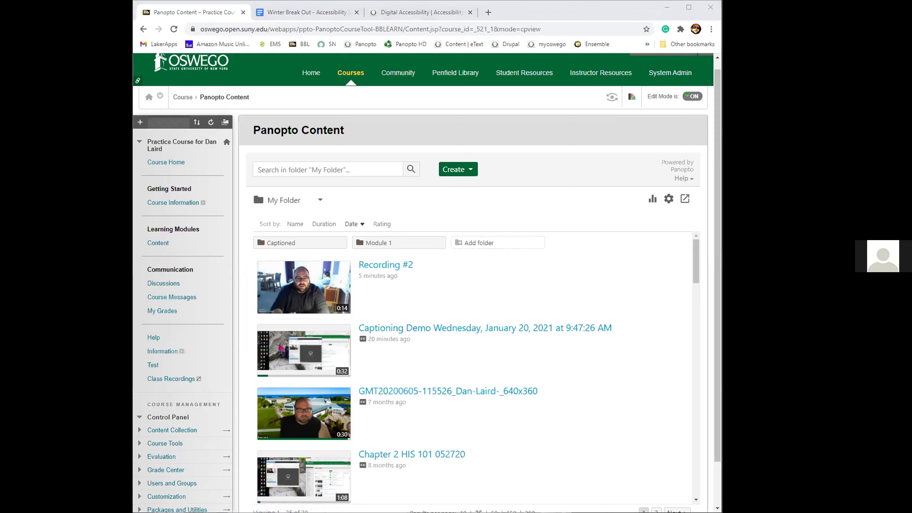
Step: Open the Captioning Demo session's settings to view its Overview with folder, duration and viewer link
{"action": "mouse_move", "coordinate": [602, 345]}
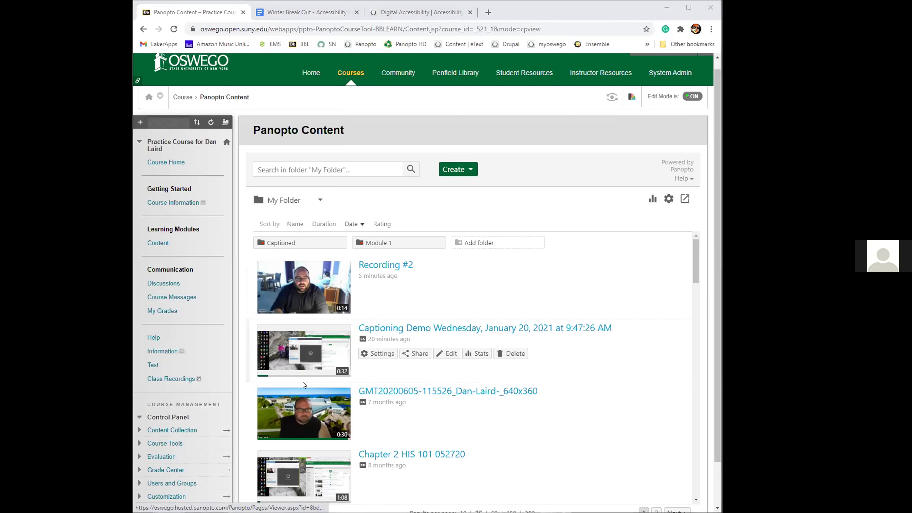
{"action": "left_click", "coordinate": [377, 354]}
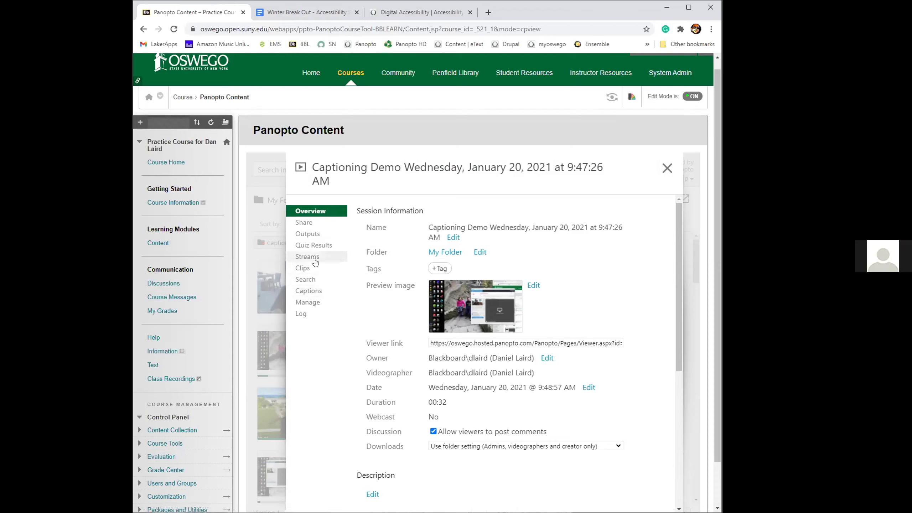
Step: View the session's Share options, then close the settings dialog back to My Folder
{"action": "left_click", "coordinate": [303, 223]}
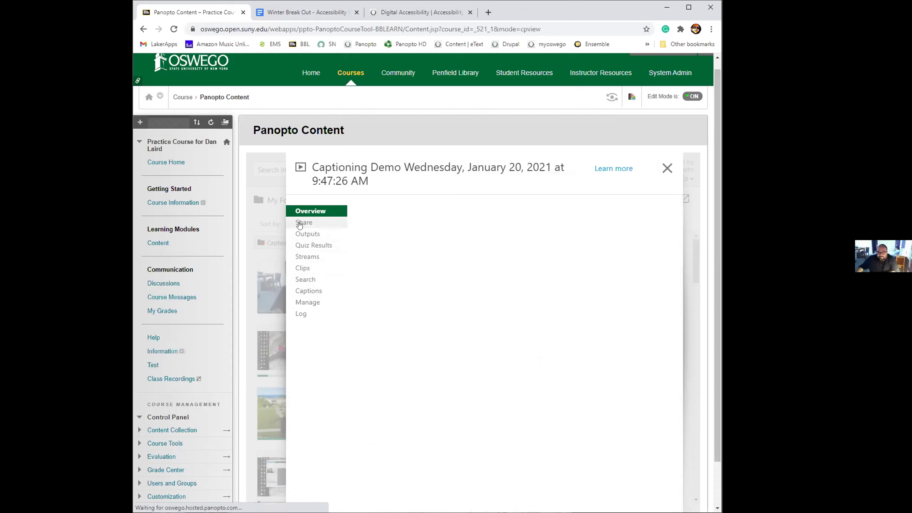
{"action": "left_click", "coordinate": [667, 168]}
{"action": "mouse_move", "coordinate": [410, 354]}
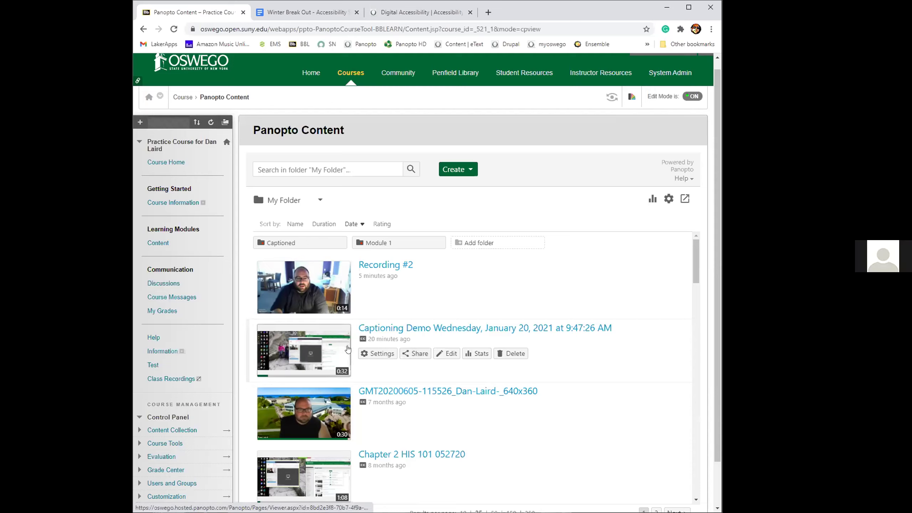
Step: Open the Captioning Demo's sharing settings and review access levels, leaving Specific people
{"action": "left_click", "coordinate": [412, 354]}
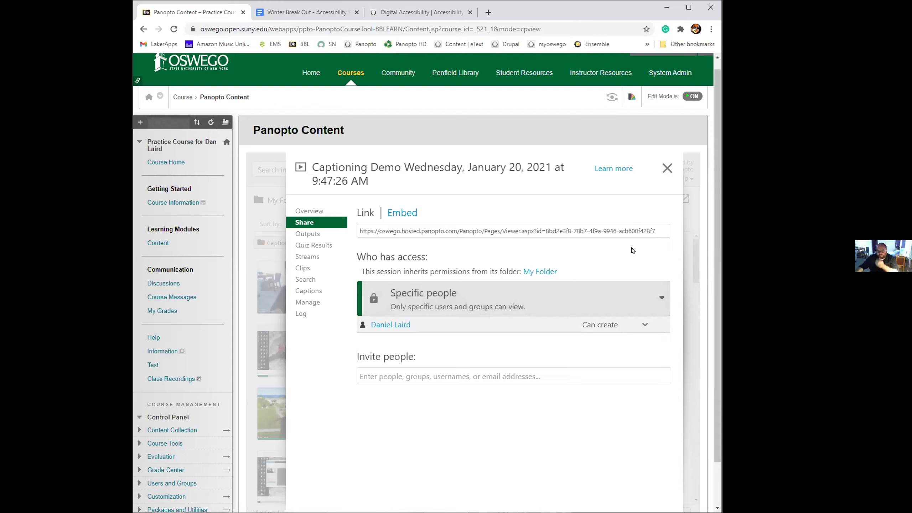
{"action": "left_click", "coordinate": [652, 291]}
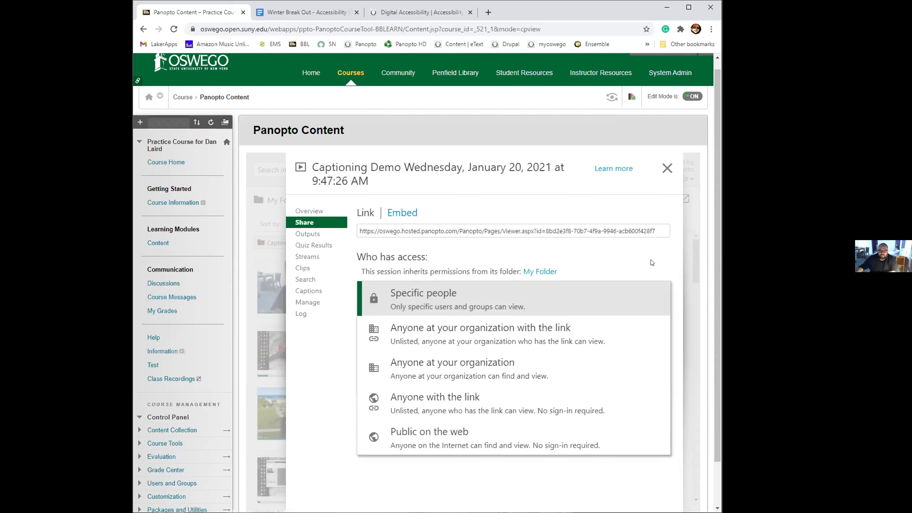
{"action": "scroll", "coordinate": [652, 262], "scroll_direction": "down", "scroll_amount": 1}
{"action": "scroll", "coordinate": [652, 262], "scroll_direction": "down", "scroll_amount": 1}
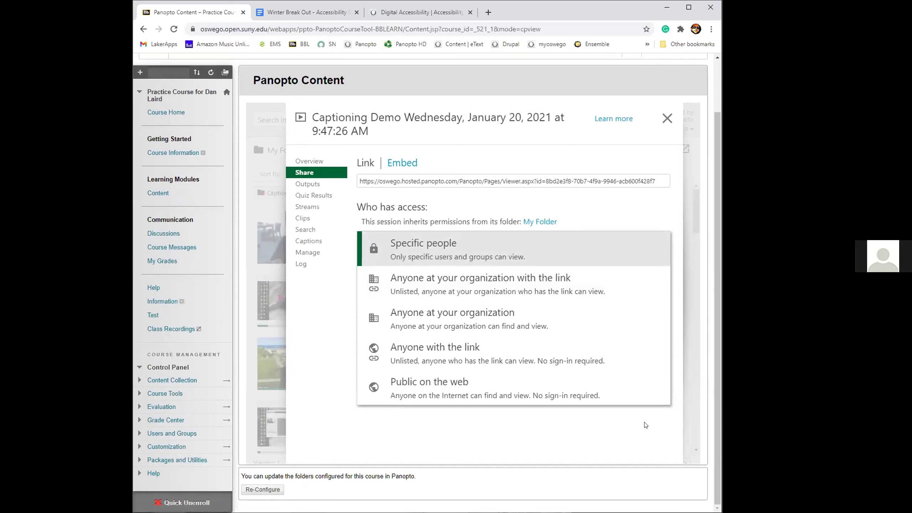
{"action": "left_click", "coordinate": [605, 208]}
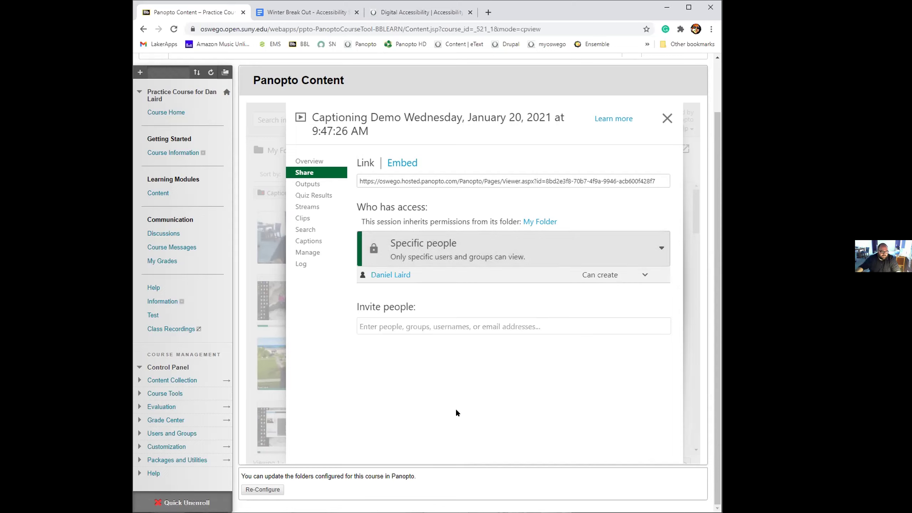
Step: Expand the access dropdown to view all five levels, from Specific people to Public on the web
{"action": "left_click", "coordinate": [634, 251]}
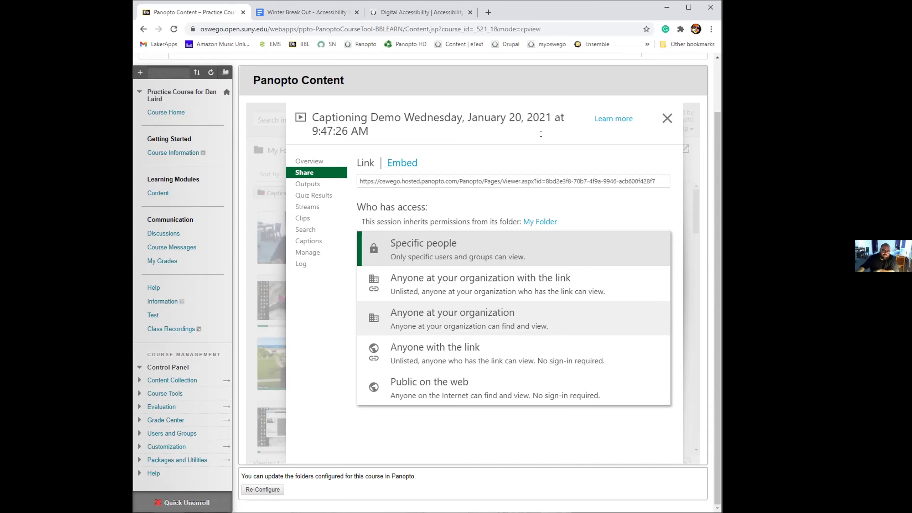
Step: Copy the embed code for a 720 px wide, 16:9 player, then return to the viewer link
{"action": "left_click", "coordinate": [409, 162]}
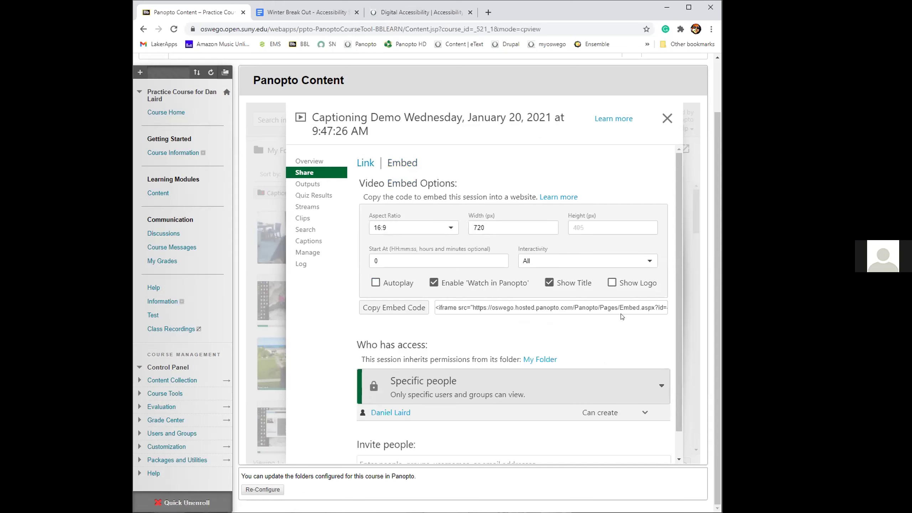
{"action": "left_click", "coordinate": [370, 164]}
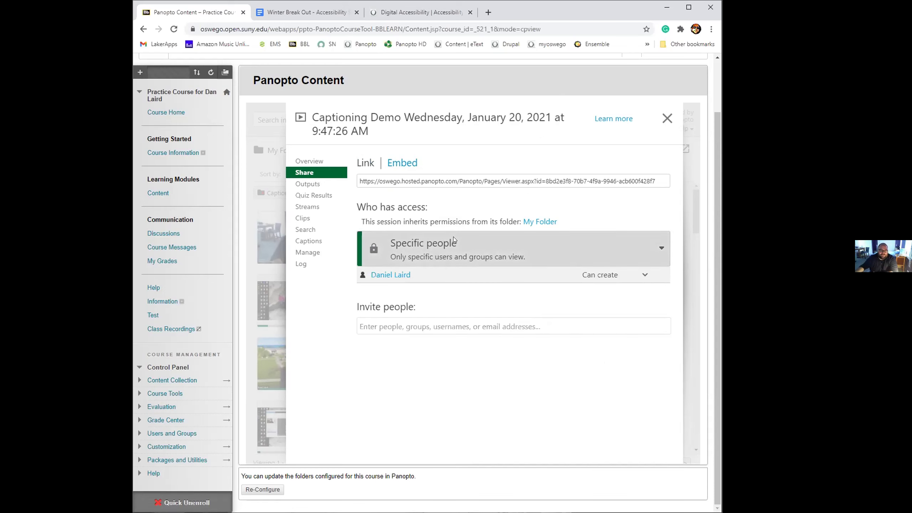
{"action": "left_click", "coordinate": [397, 162]}
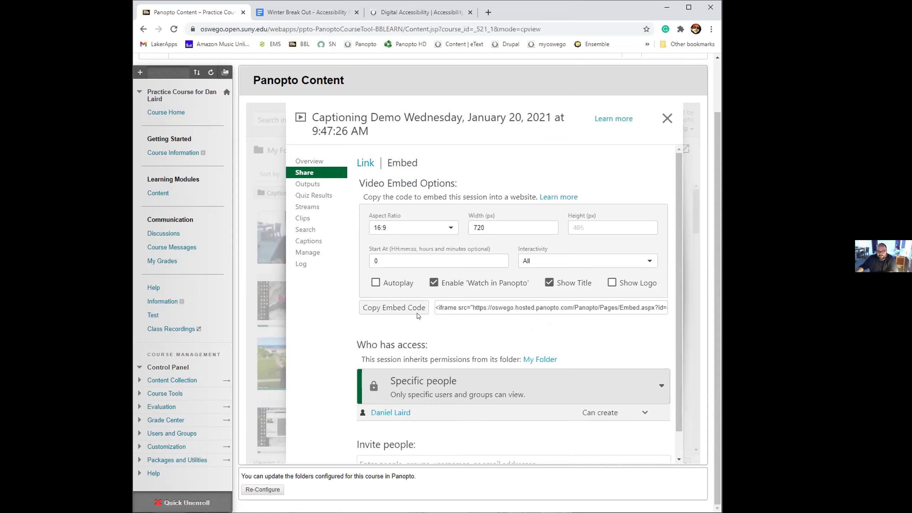
{"action": "left_click", "coordinate": [405, 308]}
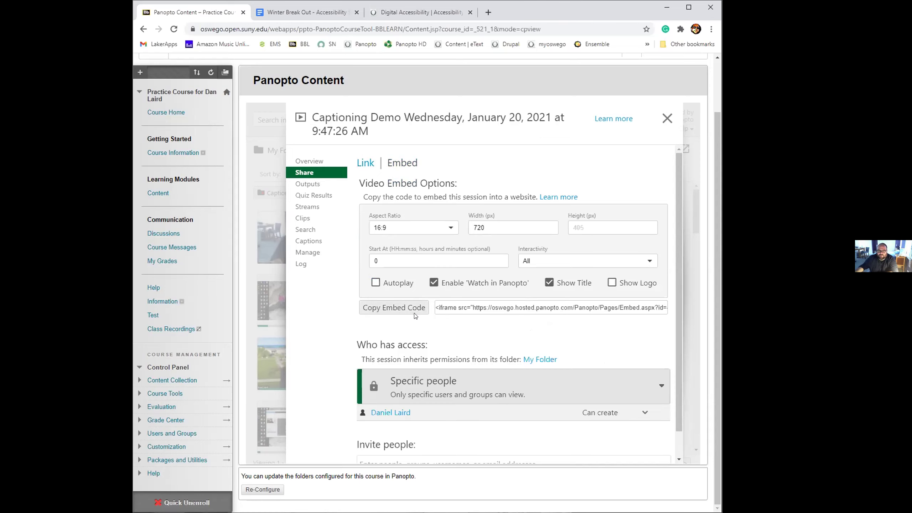
{"action": "left_click", "coordinate": [365, 163]}
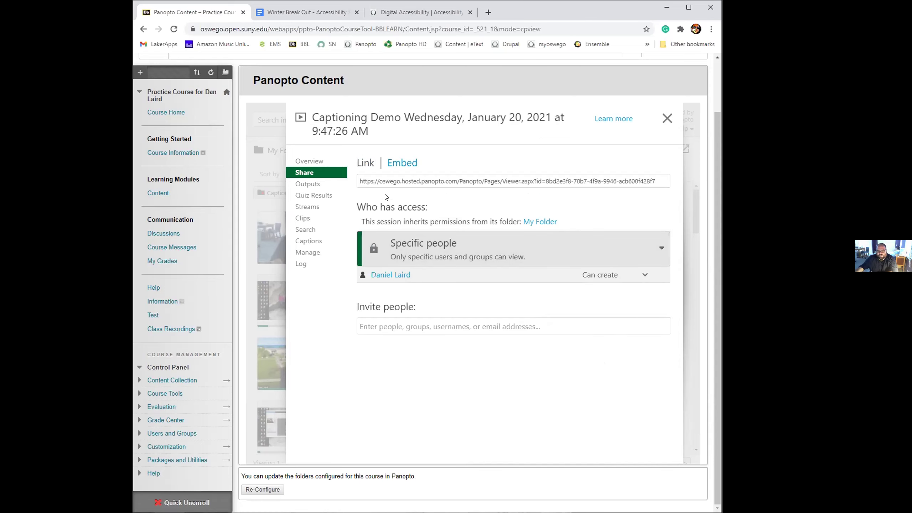
Step: Select the Captioning Demo's entire viewer link, then go to the session's Outputs page
{"action": "left_click", "coordinate": [383, 178]}
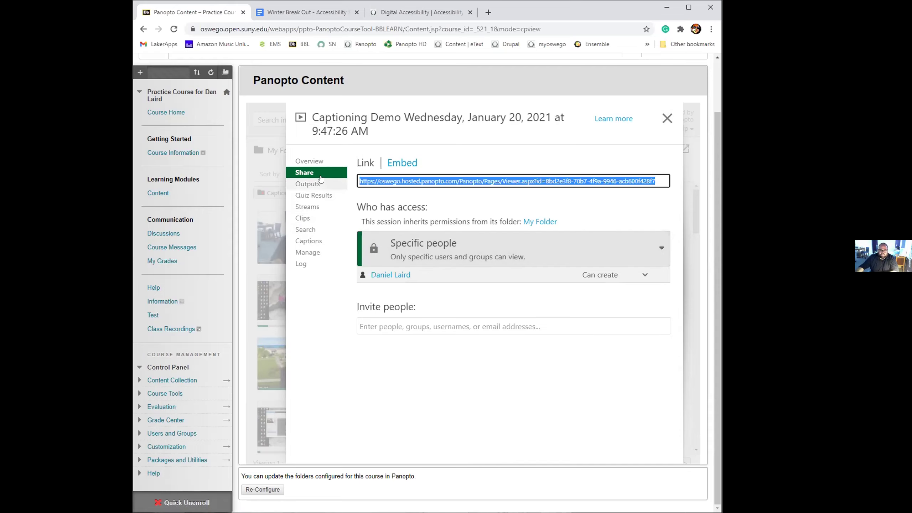
{"action": "left_click", "coordinate": [312, 184]}
Step: Load the Outputs page and start a video podcast download, then cancel saving it
{"action": "left_click", "coordinate": [303, 186]}
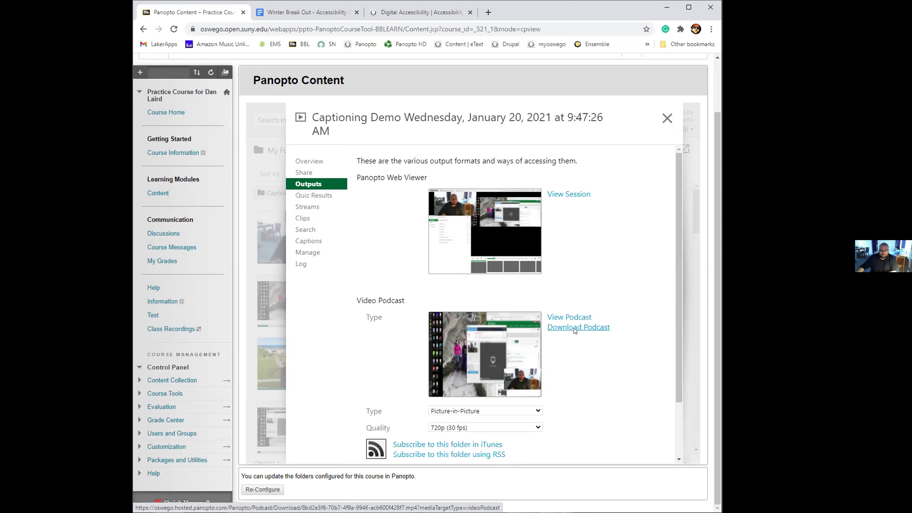
{"action": "left_click", "coordinate": [575, 328]}
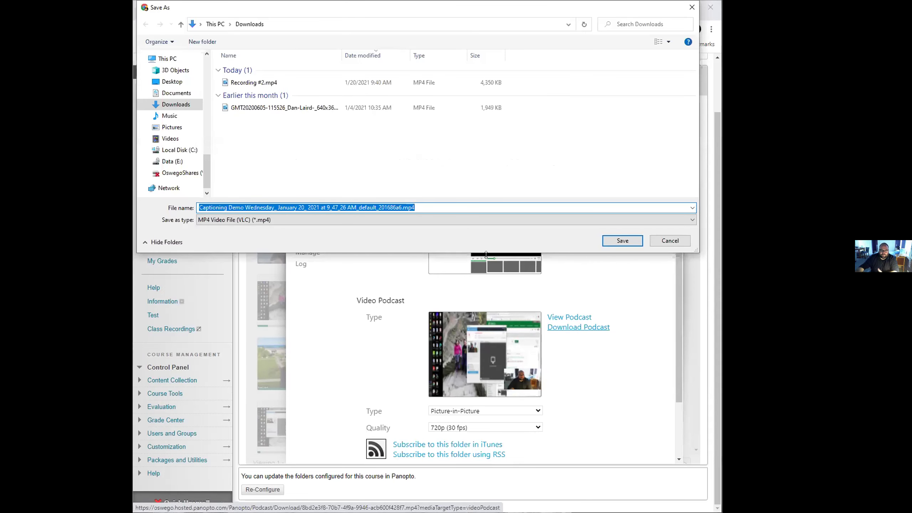
{"action": "left_click", "coordinate": [669, 242]}
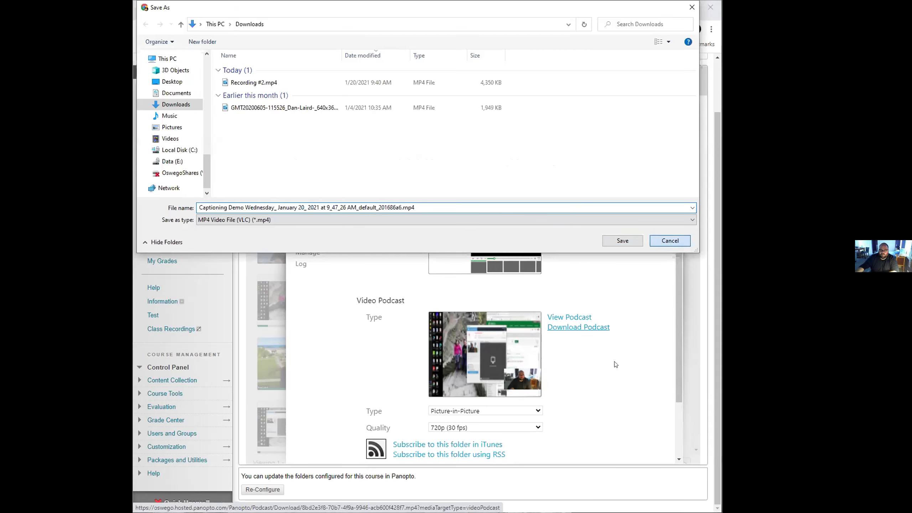
Step: Set the video podcast type to Secondary Video Only, keeping 720p quality
{"action": "scroll", "coordinate": [585, 371], "scroll_direction": "down", "scroll_amount": 1}
{"action": "left_click", "coordinate": [537, 390]}
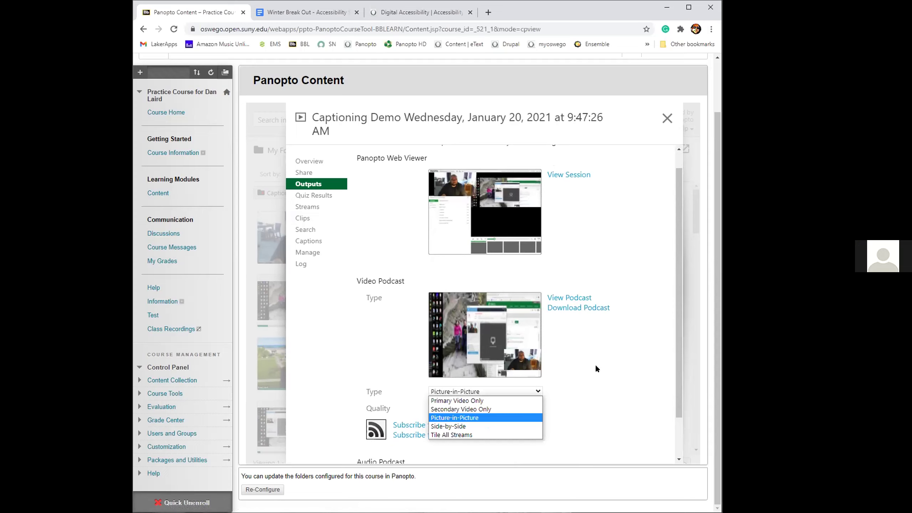
{"action": "left_click", "coordinate": [584, 364]}
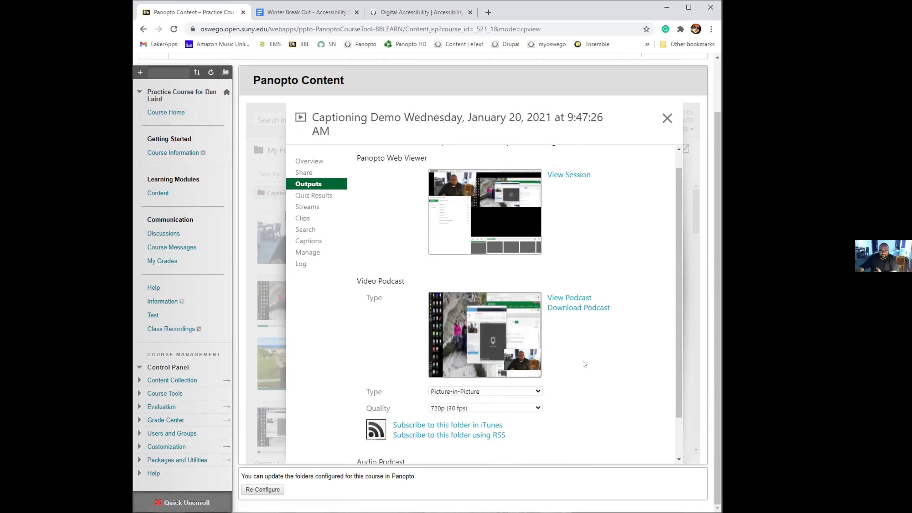
{"action": "left_click", "coordinate": [540, 391]}
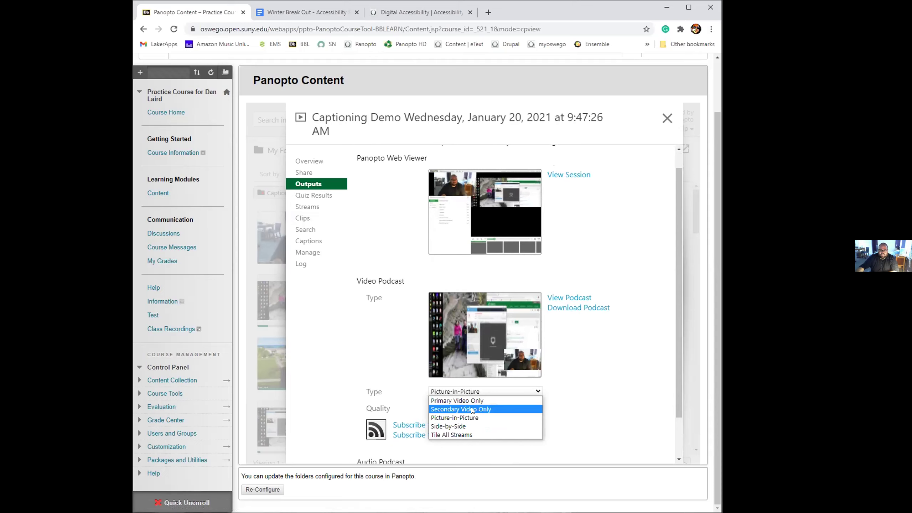
{"action": "left_click", "coordinate": [472, 401]}
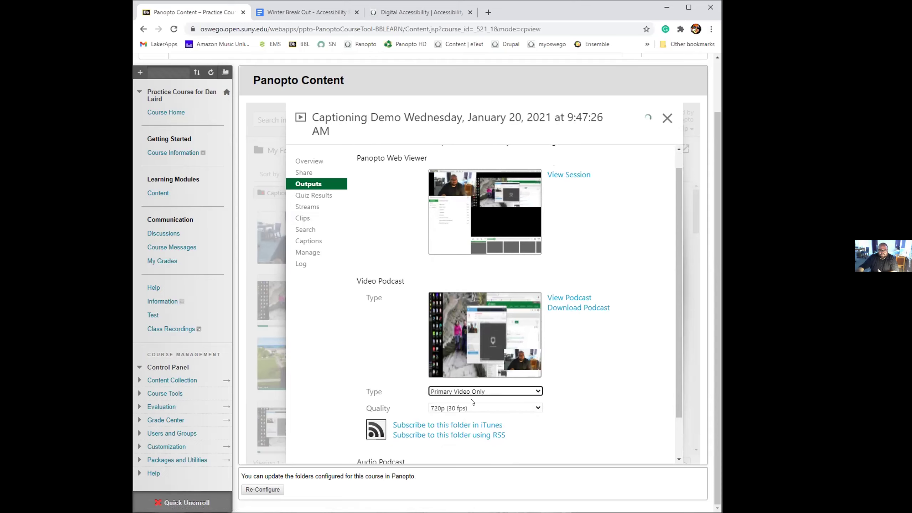
{"action": "left_click", "coordinate": [524, 392]}
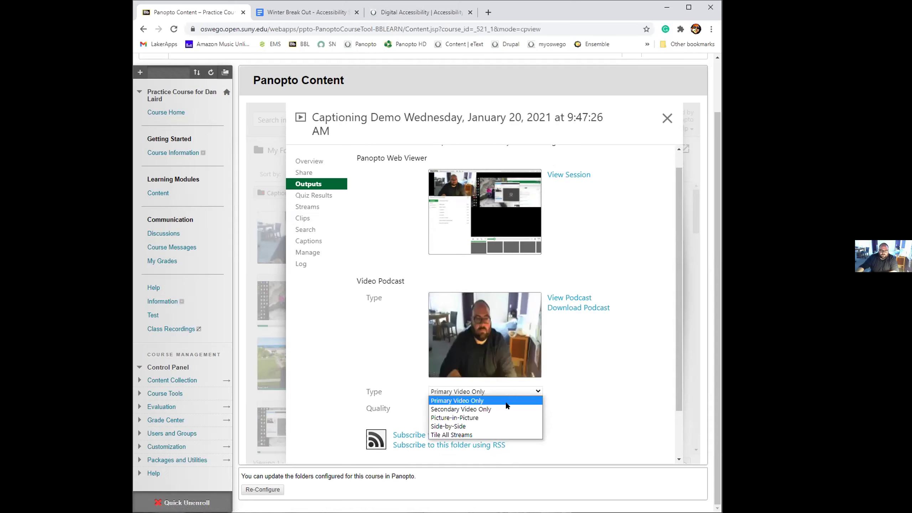
{"action": "left_click", "coordinate": [492, 410]}
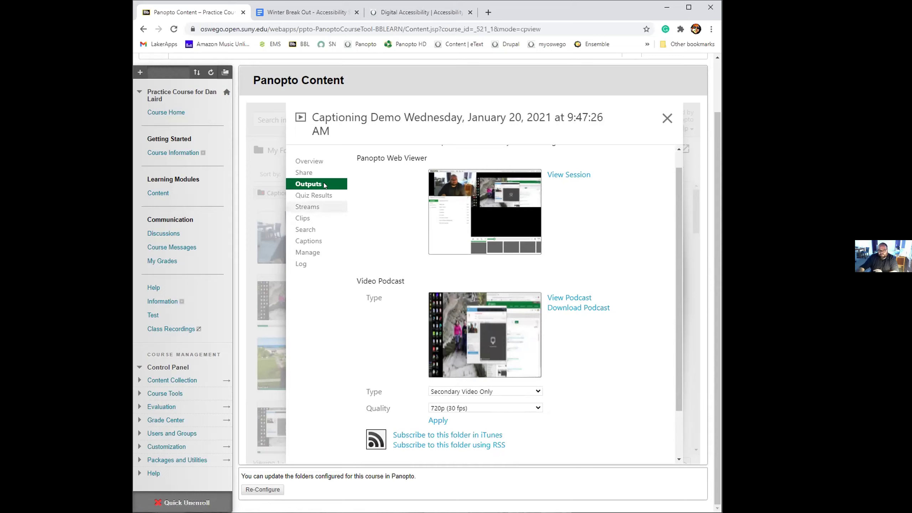
Step: On the Captions page, expand English (United States) and start its caption download, then cancel it
{"action": "left_click", "coordinate": [315, 242]}
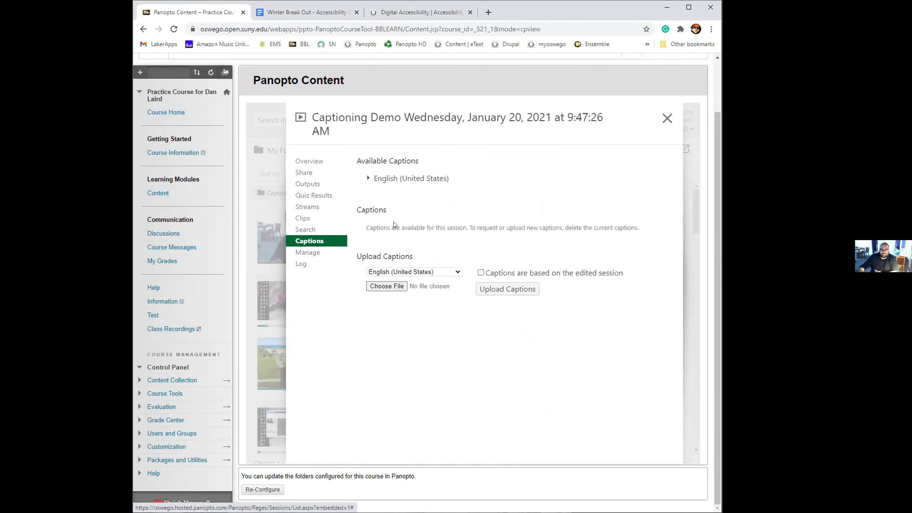
{"action": "left_click", "coordinate": [367, 179]}
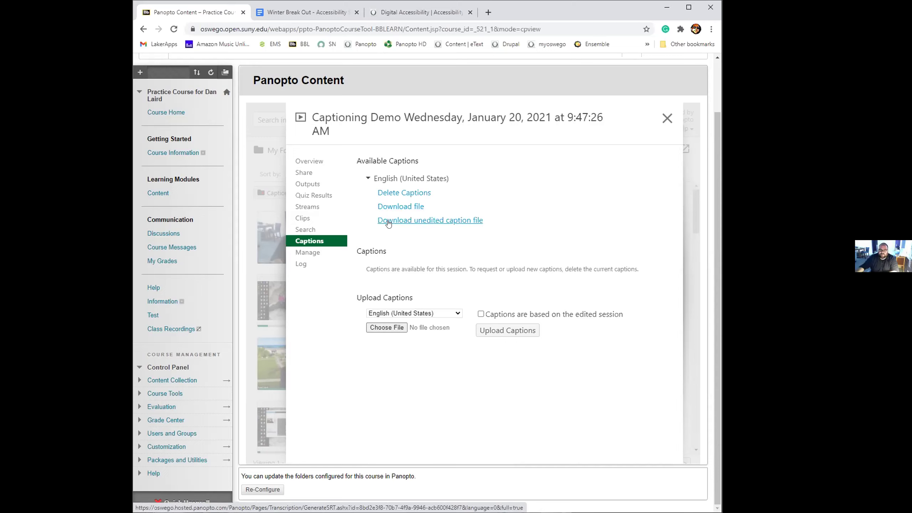
{"action": "left_click", "coordinate": [388, 210]}
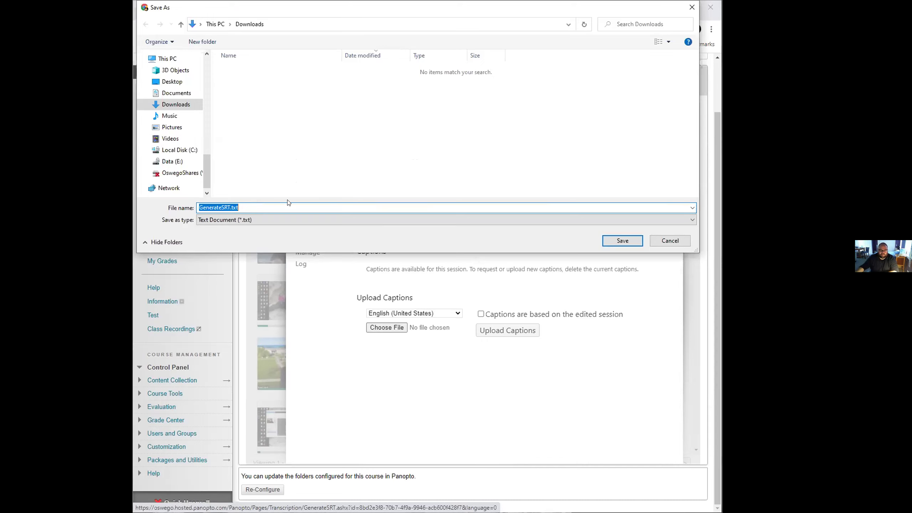
{"action": "left_click", "coordinate": [668, 241]}
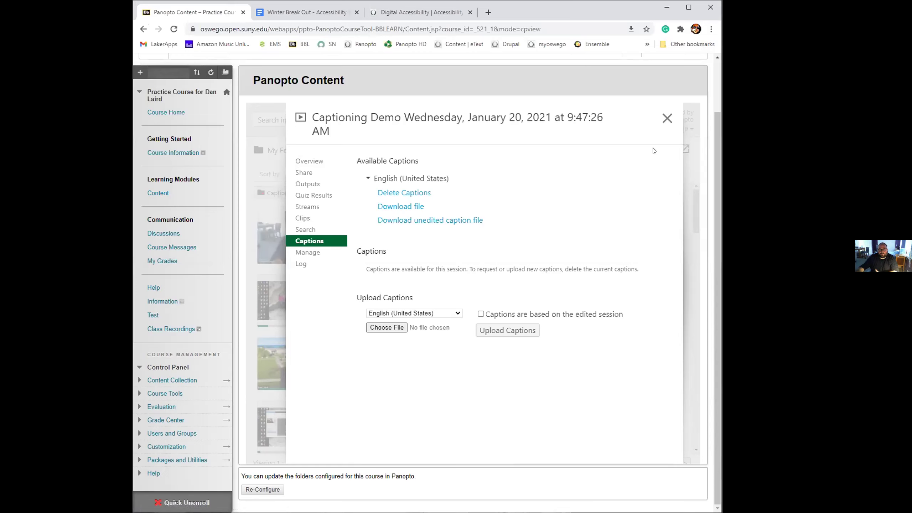
Step: Close the Captioning Demo details window to return to the My Folder recordings list
{"action": "left_click", "coordinate": [667, 119]}
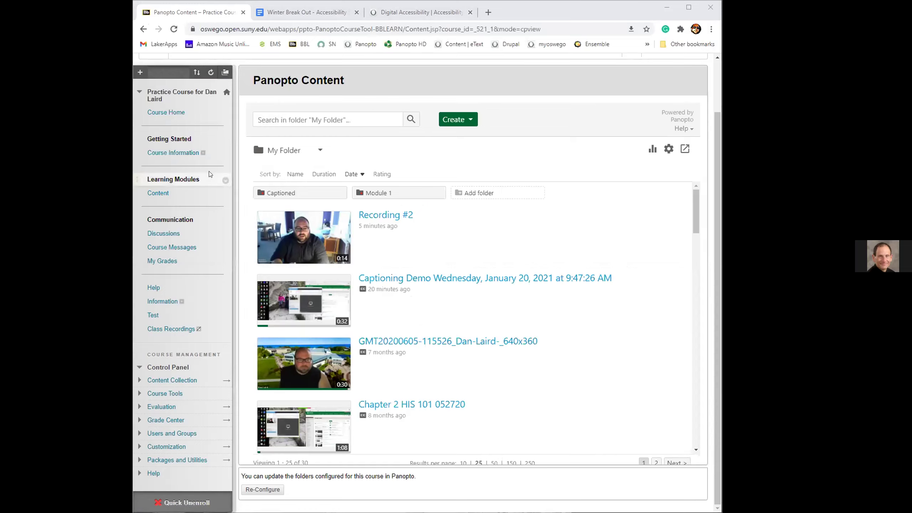
{"action": "mouse_move", "coordinate": [631, 315]}
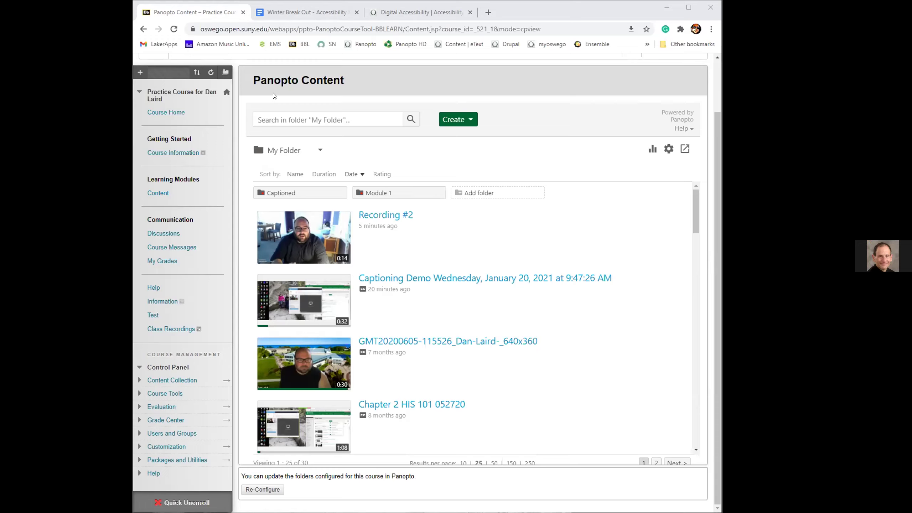
{"action": "mouse_move", "coordinate": [681, 306]}
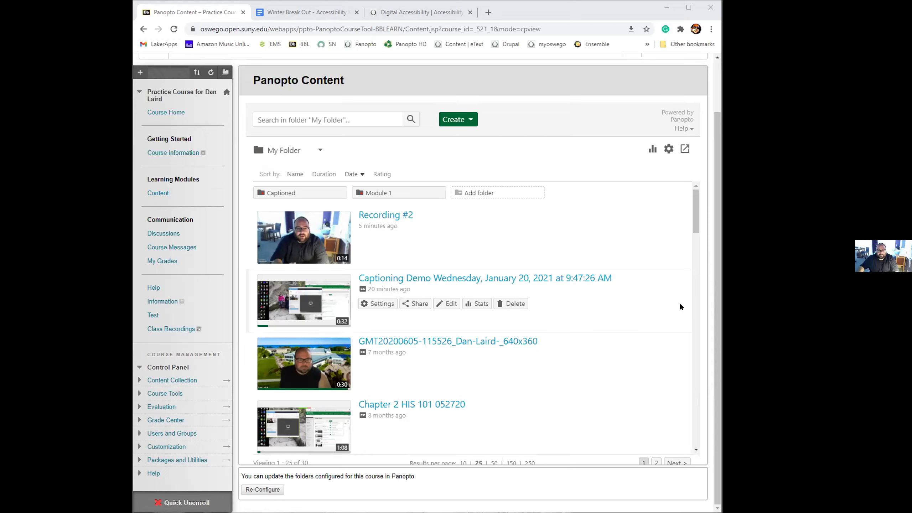
{"action": "mouse_move", "coordinate": [614, 271]}
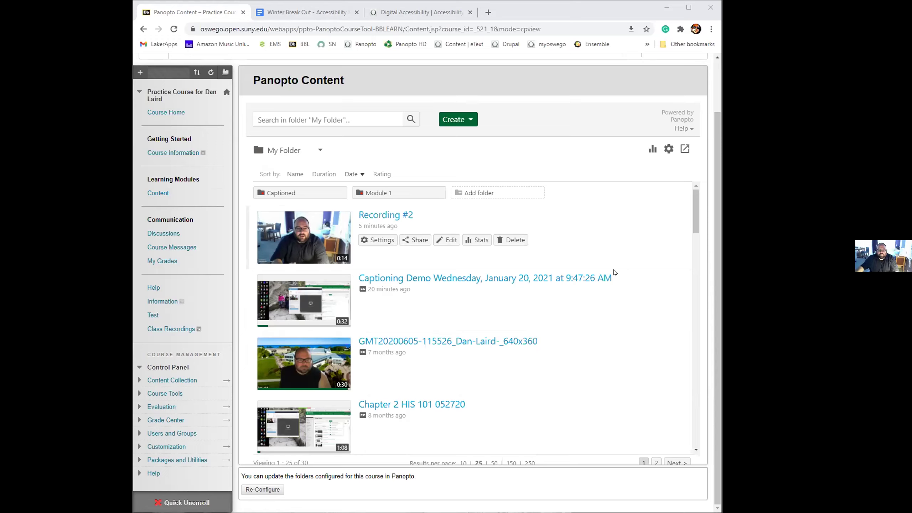
{"action": "mouse_move", "coordinate": [624, 393]}
{"action": "mouse_move", "coordinate": [646, 356]}
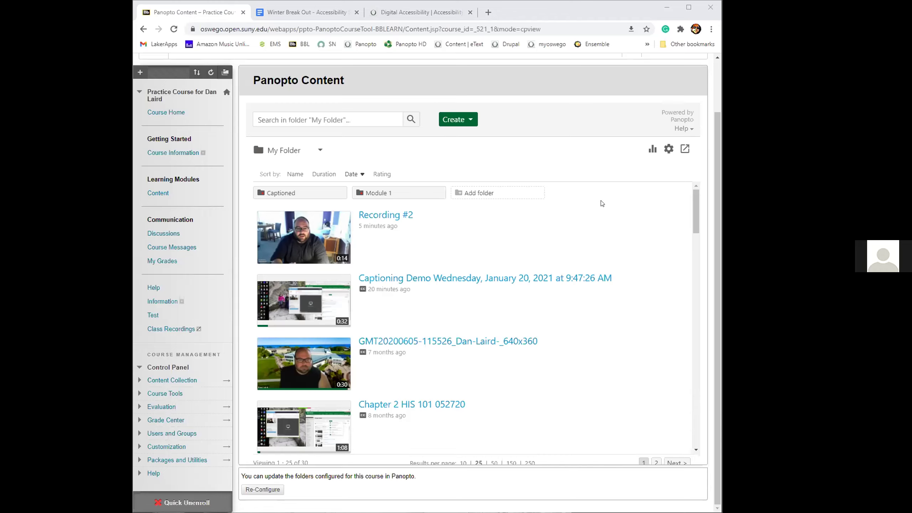
{"action": "mouse_move", "coordinate": [606, 246]}
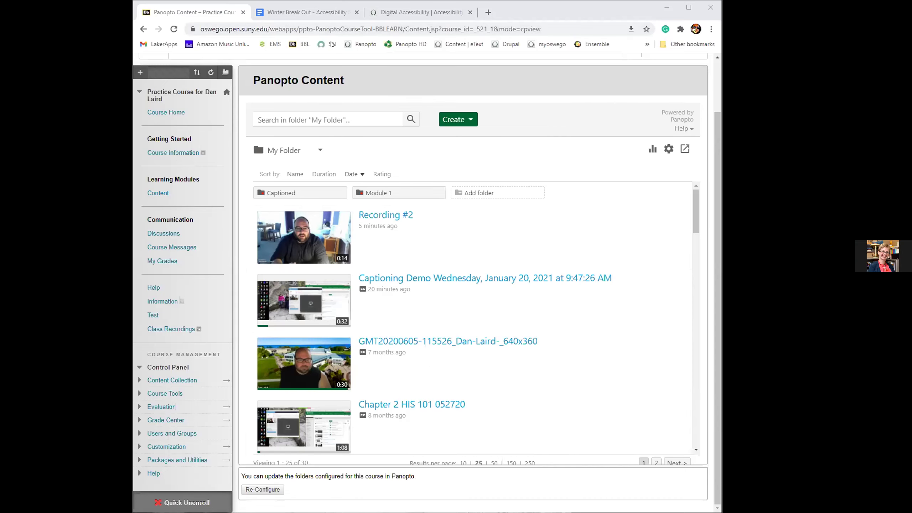
{"action": "mouse_move", "coordinate": [443, 335]}
{"action": "mouse_move", "coordinate": [590, 447]}
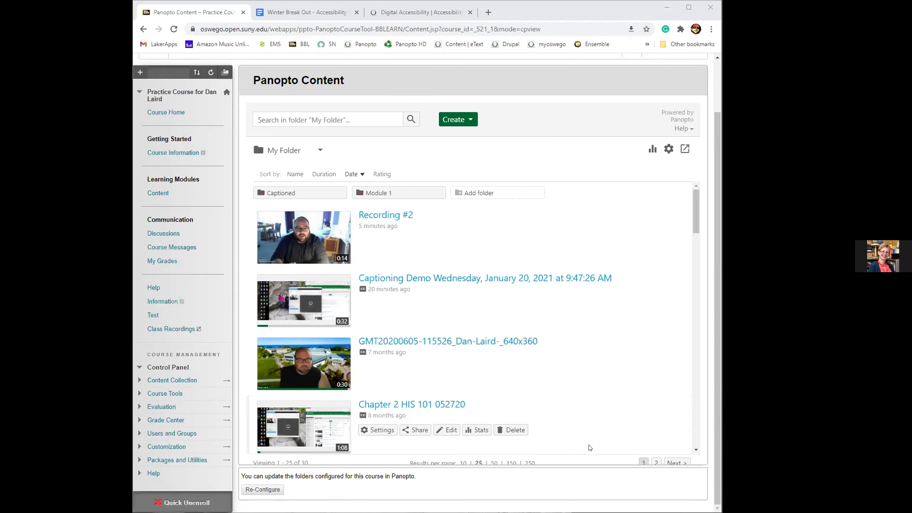
{"action": "mouse_move", "coordinate": [605, 379]}
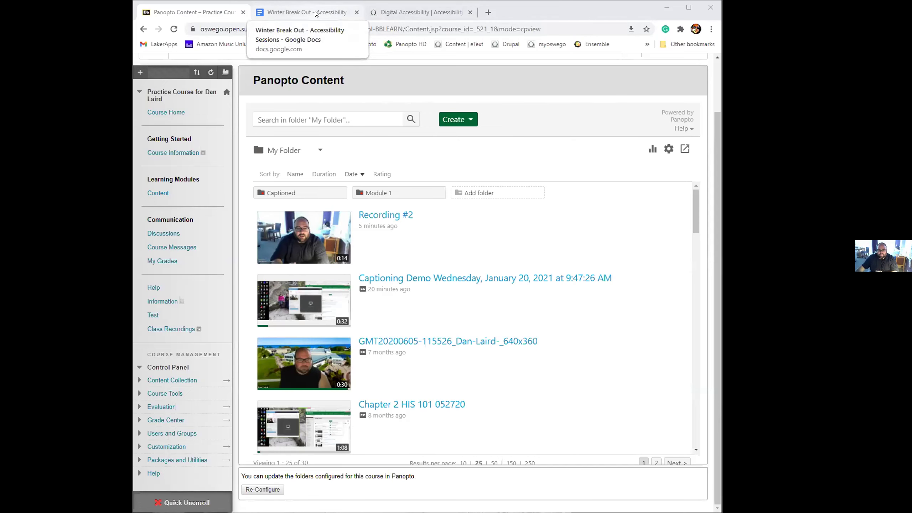
Step: Switch to the Winter Break Out schedule and scroll down to the 1:00 Accessibility Checkers row
{"action": "left_click", "coordinate": [316, 13]}
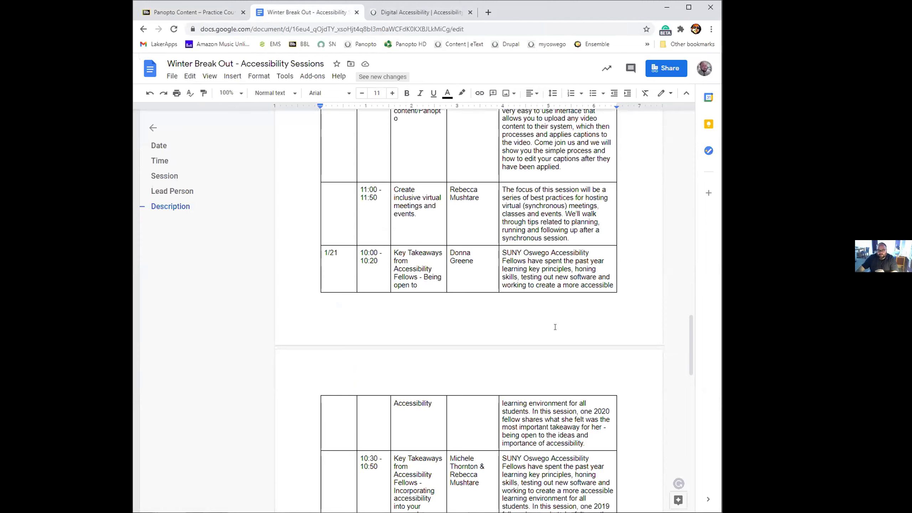
{"action": "scroll", "coordinate": [555, 327], "scroll_direction": "up", "scroll_amount": 7}
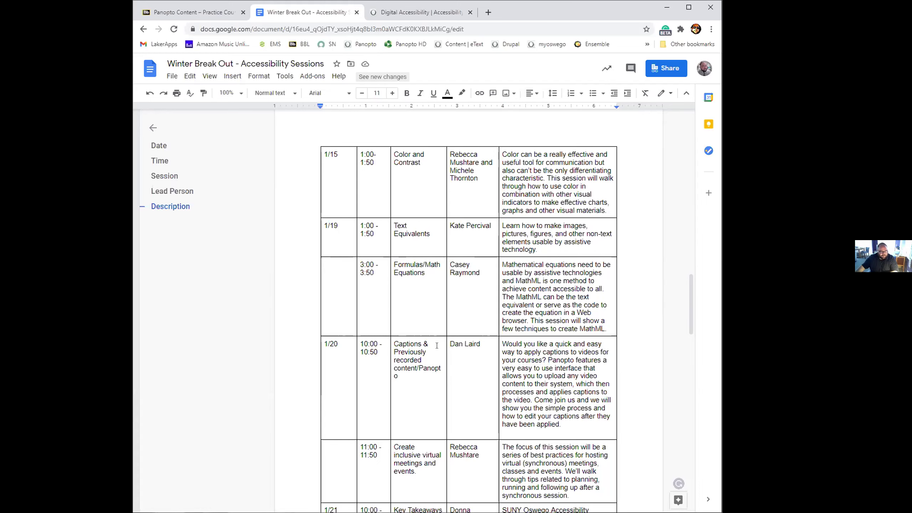
{"action": "scroll", "coordinate": [438, 330], "scroll_direction": "down", "scroll_amount": 3}
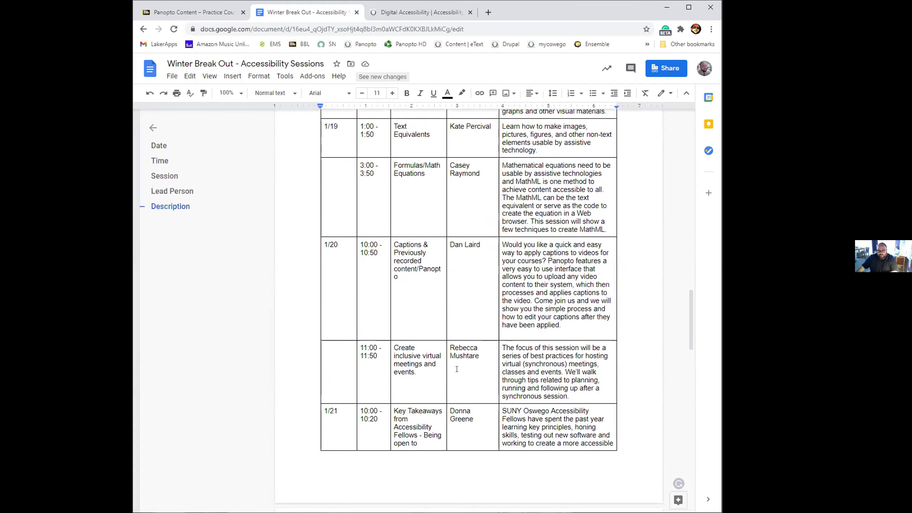
{"action": "scroll", "coordinate": [458, 376], "scroll_direction": "down", "scroll_amount": 2}
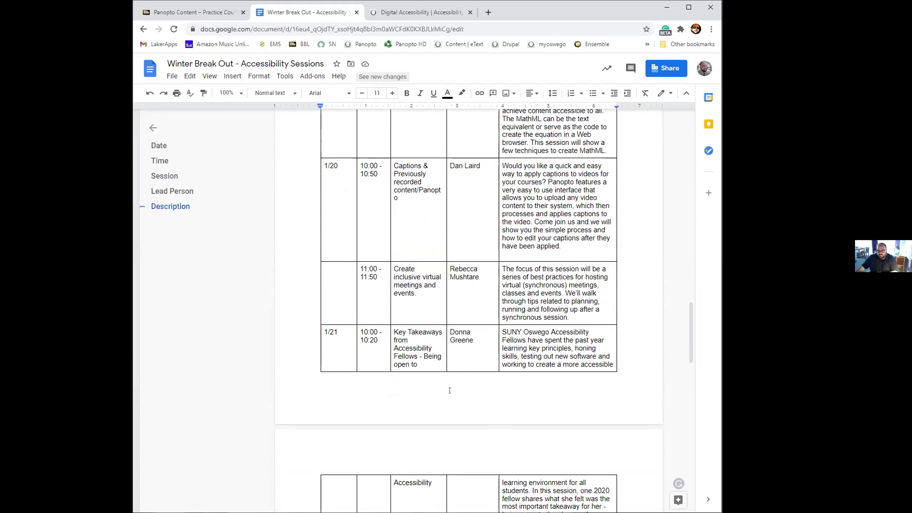
{"action": "scroll", "coordinate": [451, 388], "scroll_direction": "down", "scroll_amount": 1}
{"action": "scroll", "coordinate": [511, 317], "scroll_direction": "down", "scroll_amount": 2}
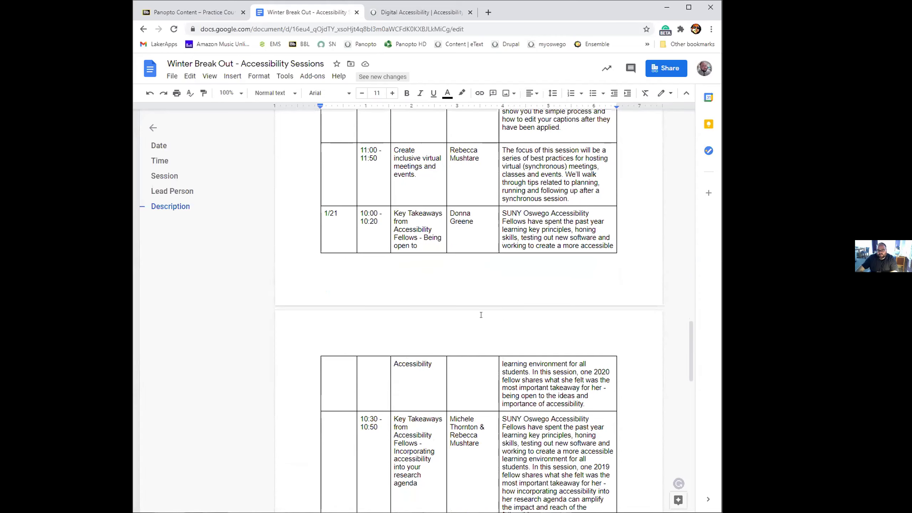
{"action": "scroll", "coordinate": [479, 311], "scroll_direction": "down", "scroll_amount": 3}
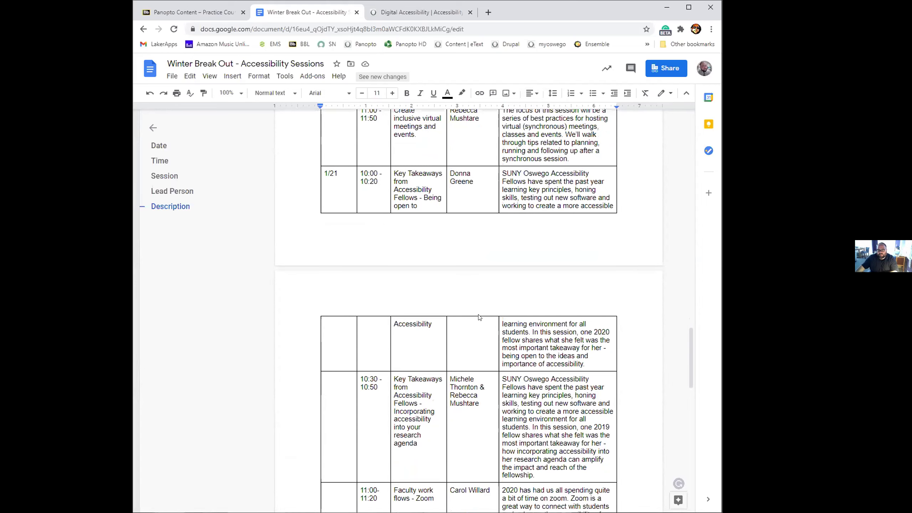
{"action": "scroll", "coordinate": [479, 311], "scroll_direction": "down", "scroll_amount": 2}
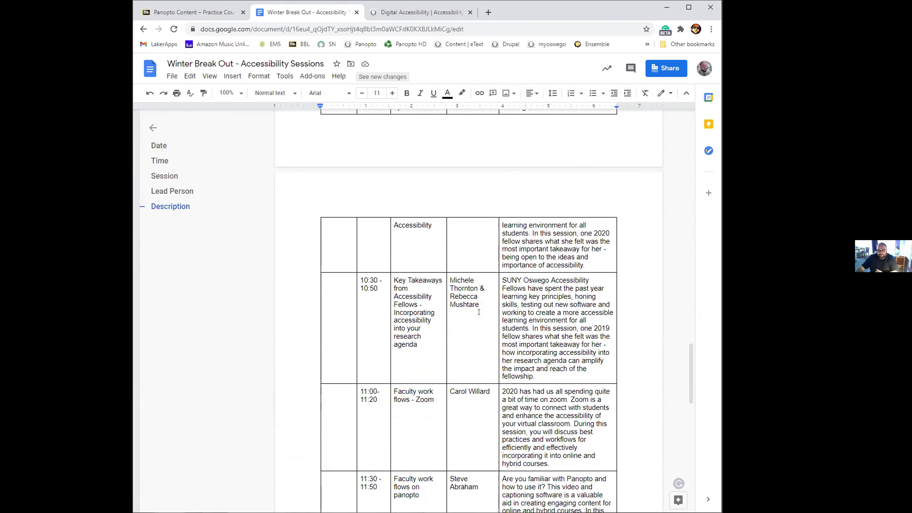
{"action": "scroll", "coordinate": [479, 312], "scroll_direction": "down", "scroll_amount": 3}
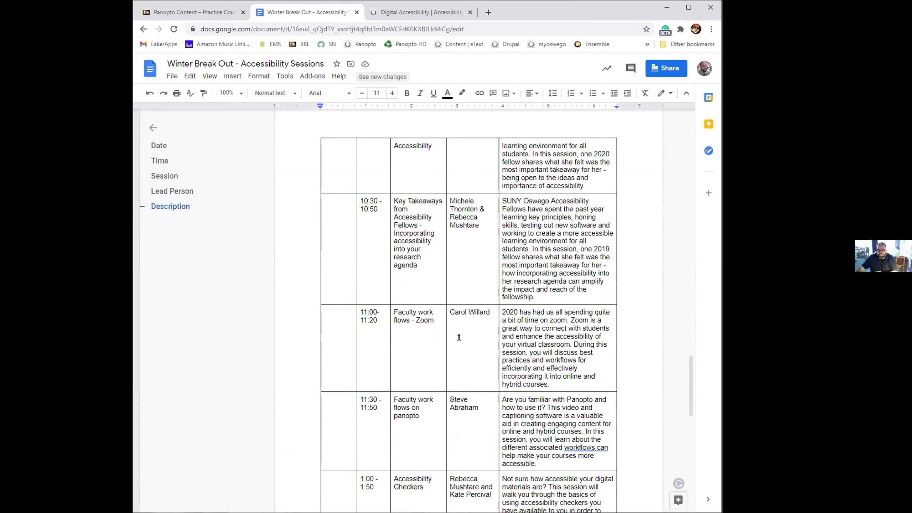
{"action": "scroll", "coordinate": [459, 339], "scroll_direction": "down", "scroll_amount": 3}
{"action": "scroll", "coordinate": [459, 338], "scroll_direction": "down", "scroll_amount": 1}
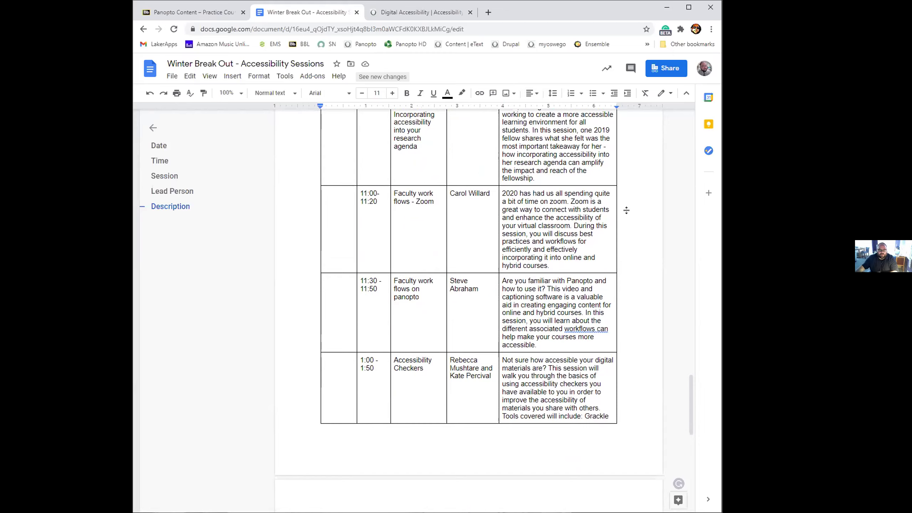
Step: Open the Digital Accessibility site's Written and Video Tutorials page and scroll to Pre-recorded Video Content
{"action": "left_click", "coordinate": [439, 14]}
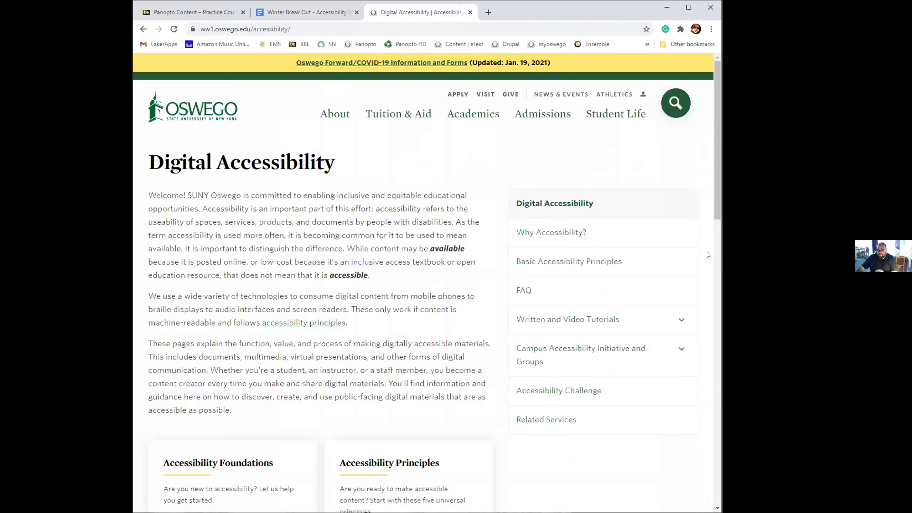
{"action": "left_click", "coordinate": [681, 319]}
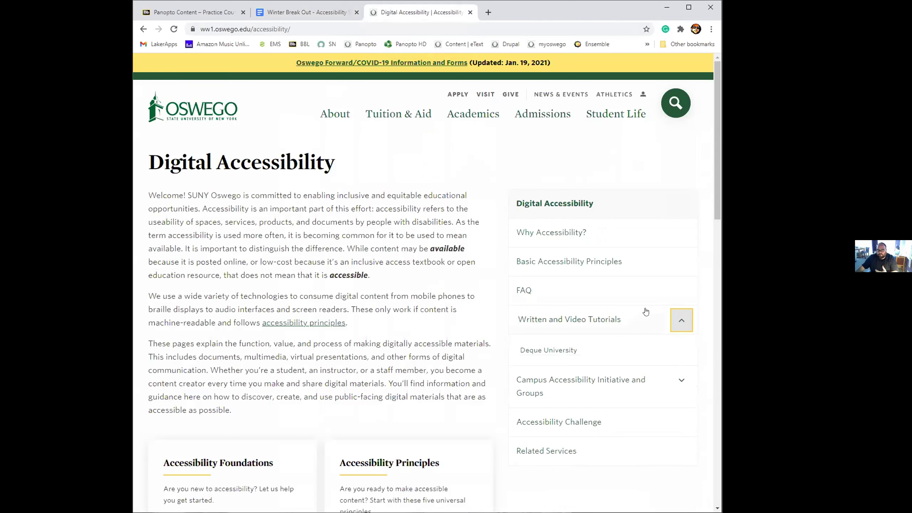
{"action": "left_click", "coordinate": [676, 321]}
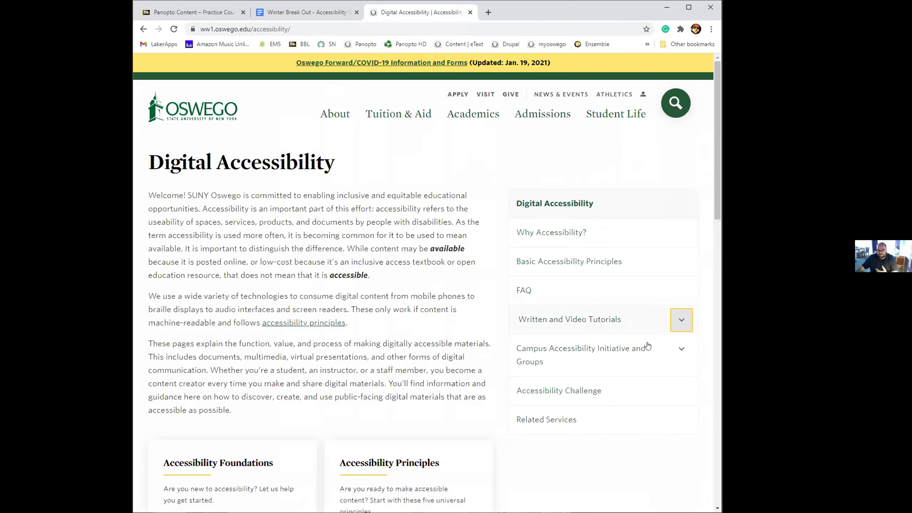
{"action": "scroll", "coordinate": [643, 351], "scroll_direction": "down", "scroll_amount": 1}
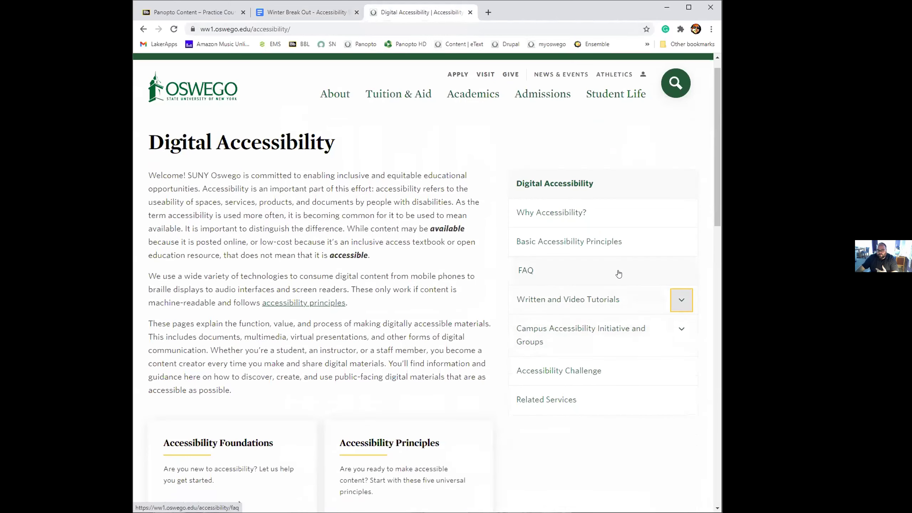
{"action": "left_click", "coordinate": [583, 305]}
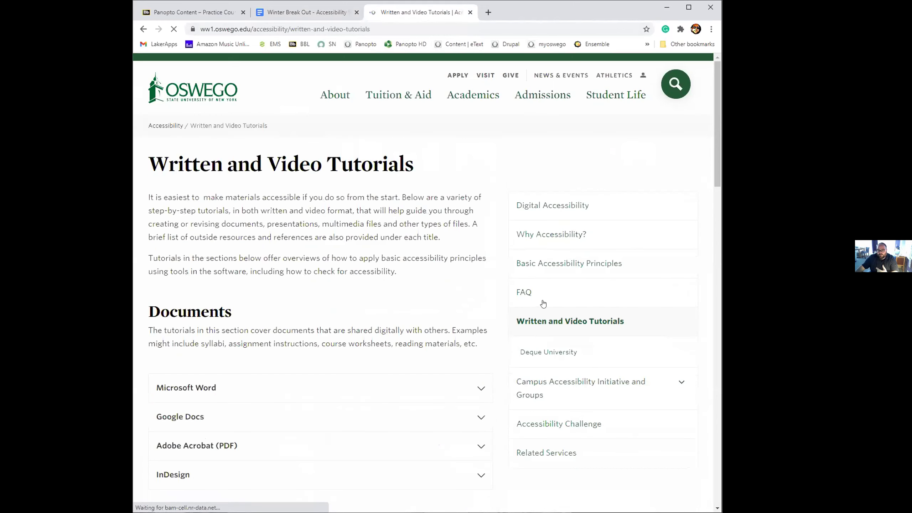
{"action": "scroll", "coordinate": [430, 293], "scroll_direction": "down", "scroll_amount": 2}
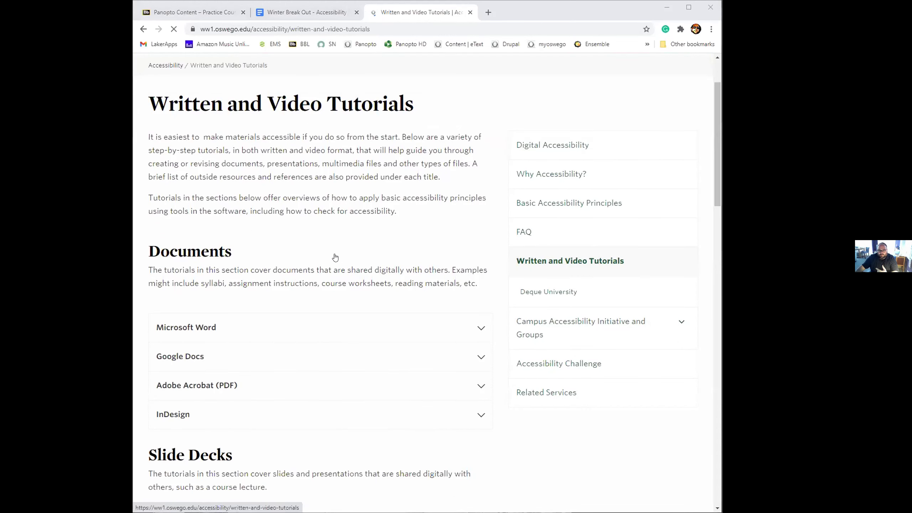
{"action": "scroll", "coordinate": [336, 255], "scroll_direction": "down", "scroll_amount": 5}
{"action": "scroll", "coordinate": [336, 255], "scroll_direction": "down", "scroll_amount": 8}
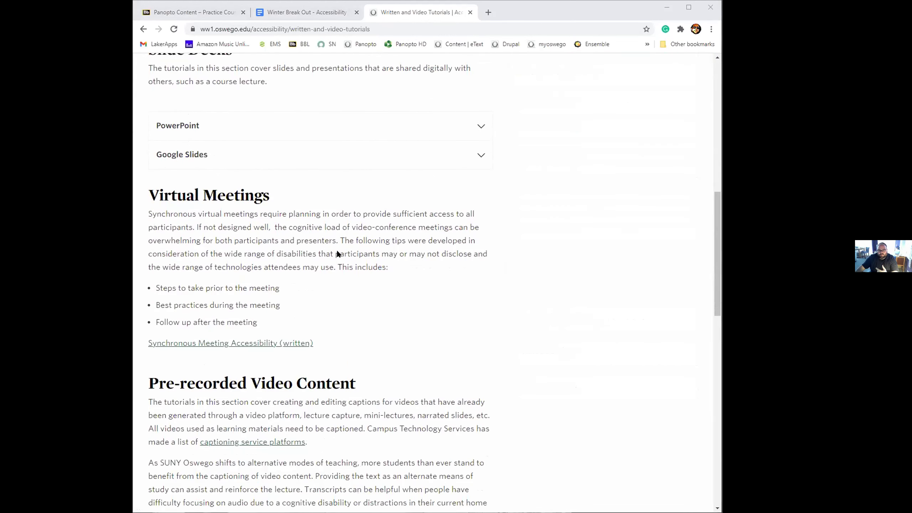
{"action": "scroll", "coordinate": [389, 251], "scroll_direction": "down", "scroll_amount": 2}
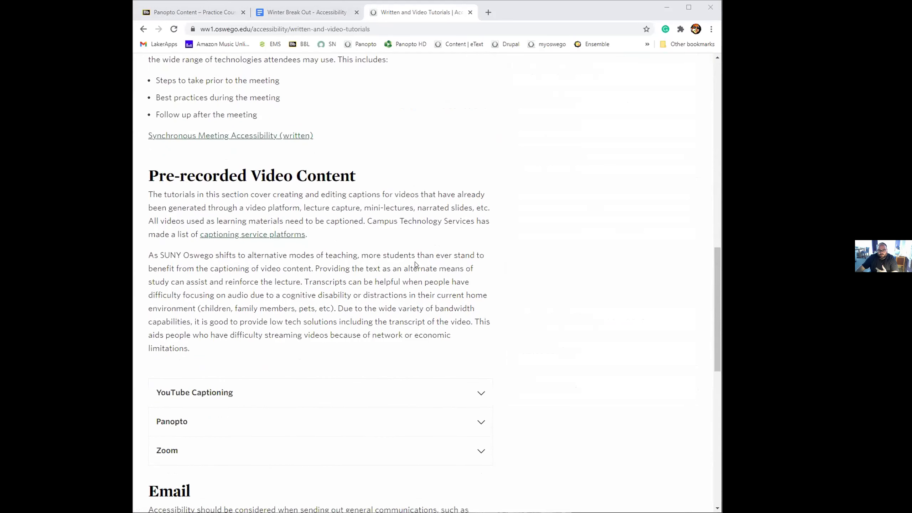
{"action": "scroll", "coordinate": [389, 251], "scroll_direction": "down", "scroll_amount": 1}
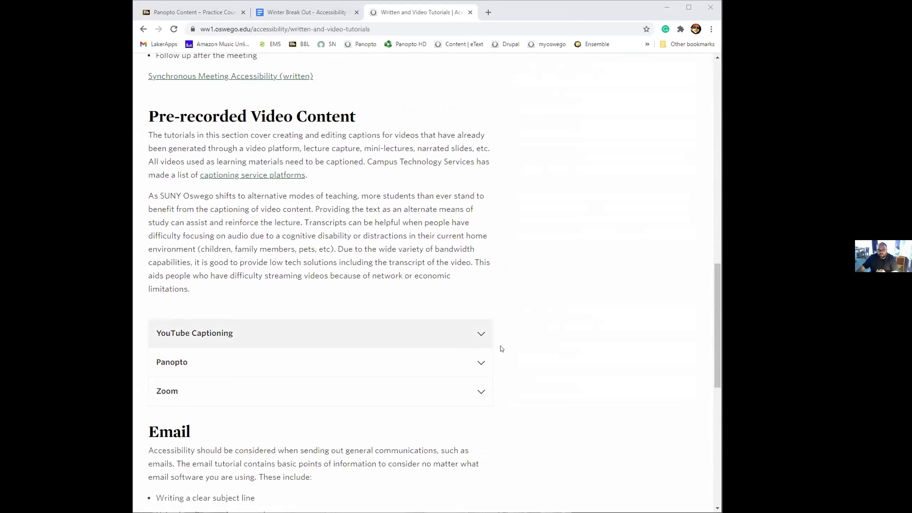
Step: Expand the Panopto section, open 'Captioning Videos in Panopto (written)', and go back to the tutorials list
{"action": "left_click", "coordinate": [479, 364]}
{"action": "scroll", "coordinate": [474, 362], "scroll_direction": "down", "scroll_amount": 2}
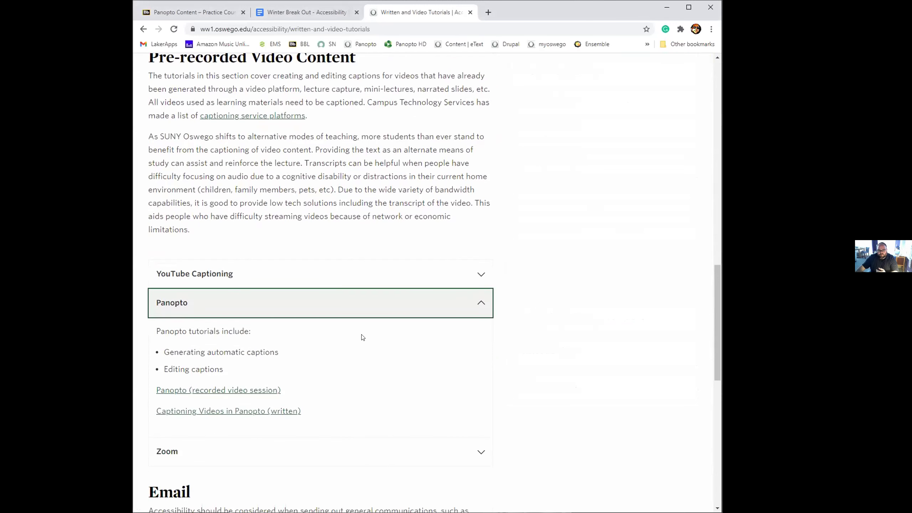
{"action": "left_click", "coordinate": [226, 412]}
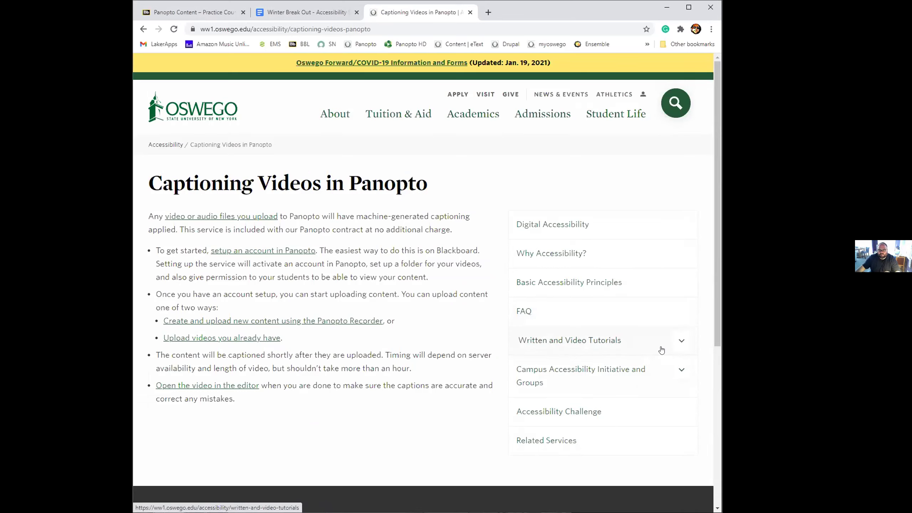
{"action": "left_click", "coordinate": [586, 348]}
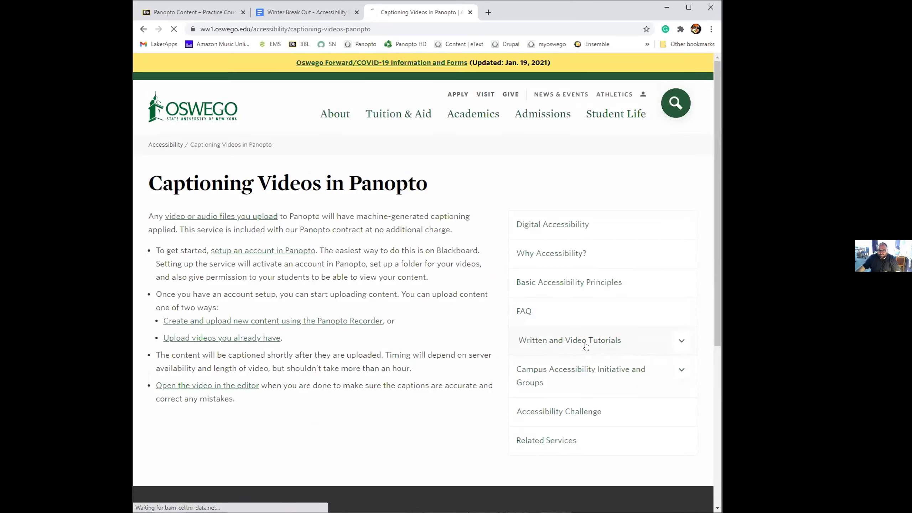